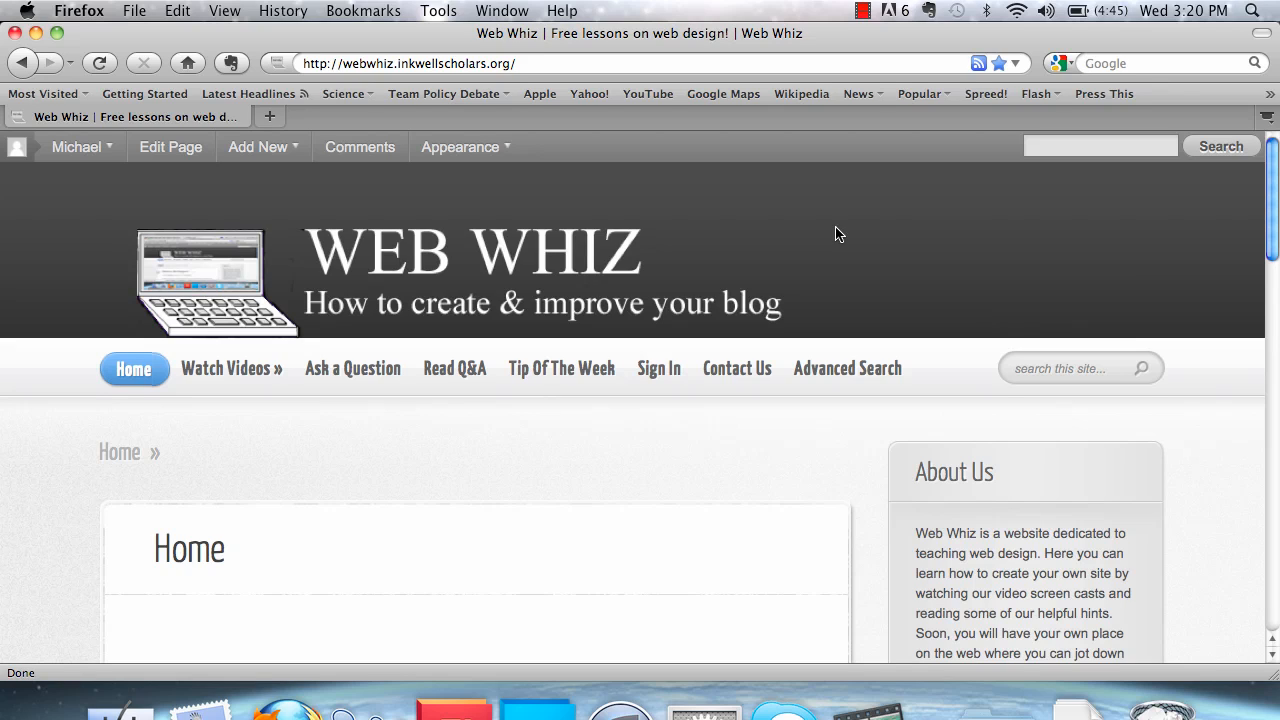
Open webwhiz4.blogspot.com in a new browser tab and look over the blog's home page
{"action": "left_click", "coordinate": [269, 116]}
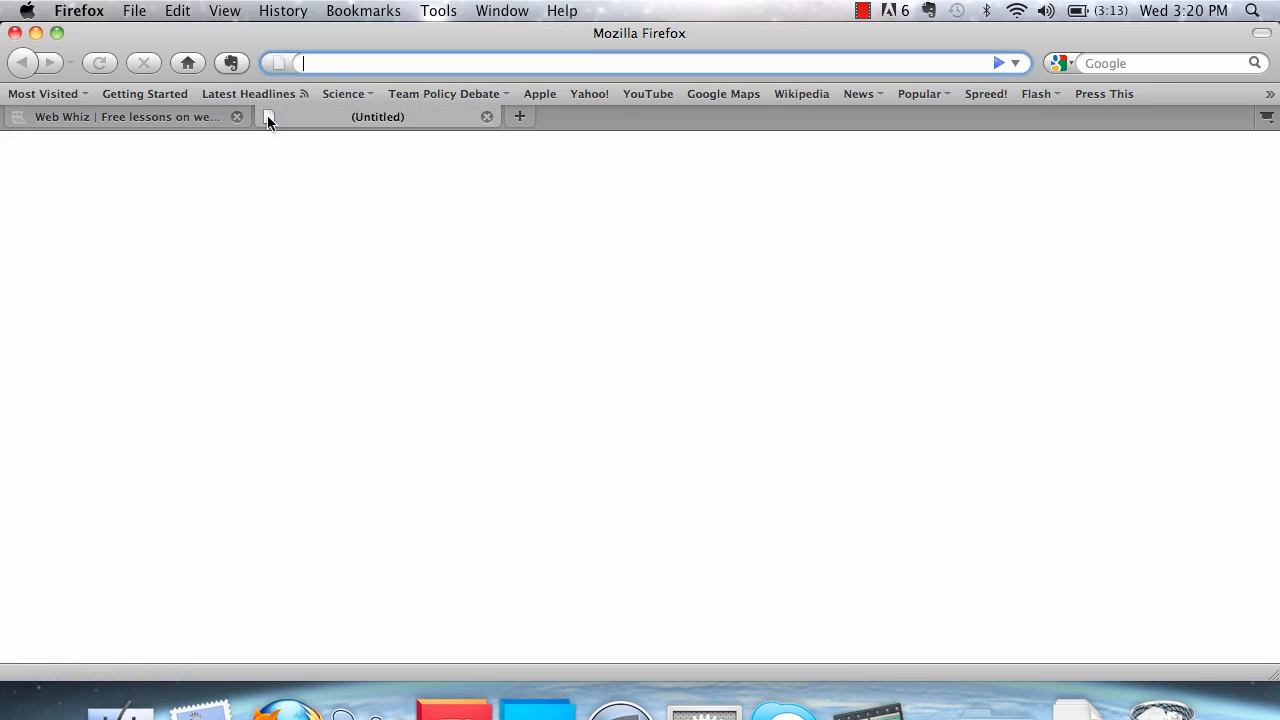
{"action": "type", "text": "http://webwhiz4.blogspot.com/"}
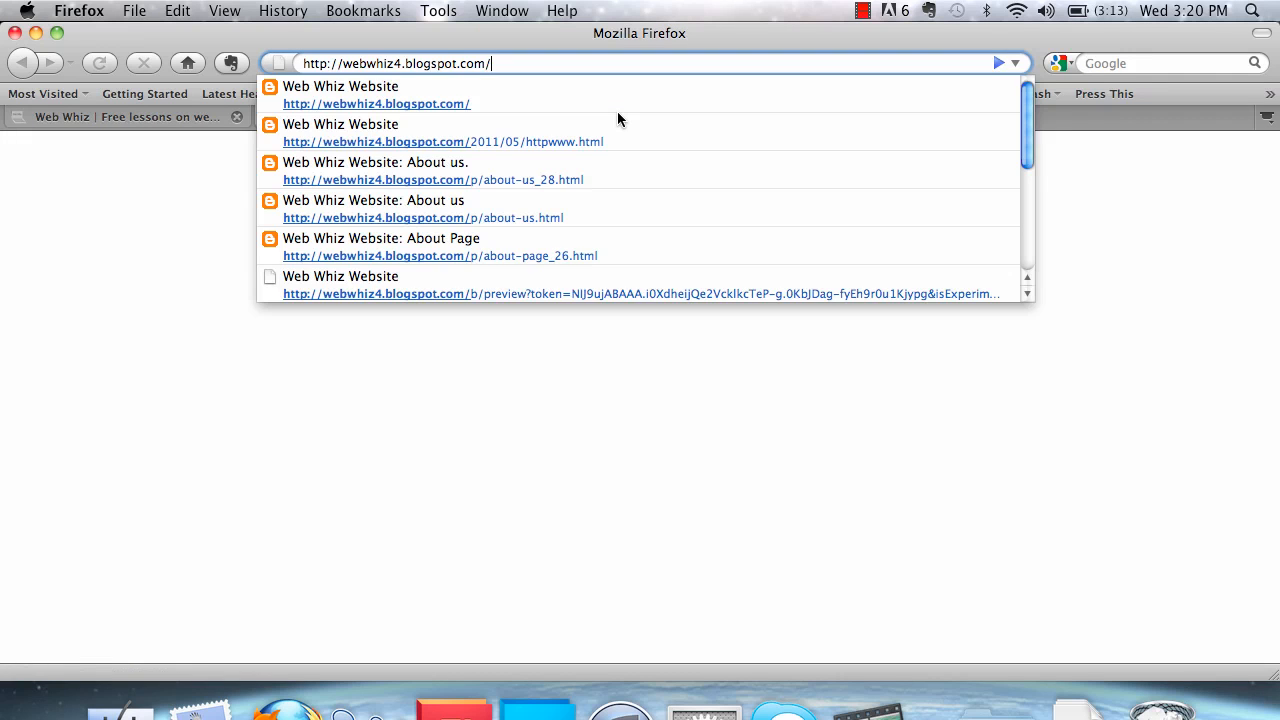
{"action": "key", "text": "Return"}
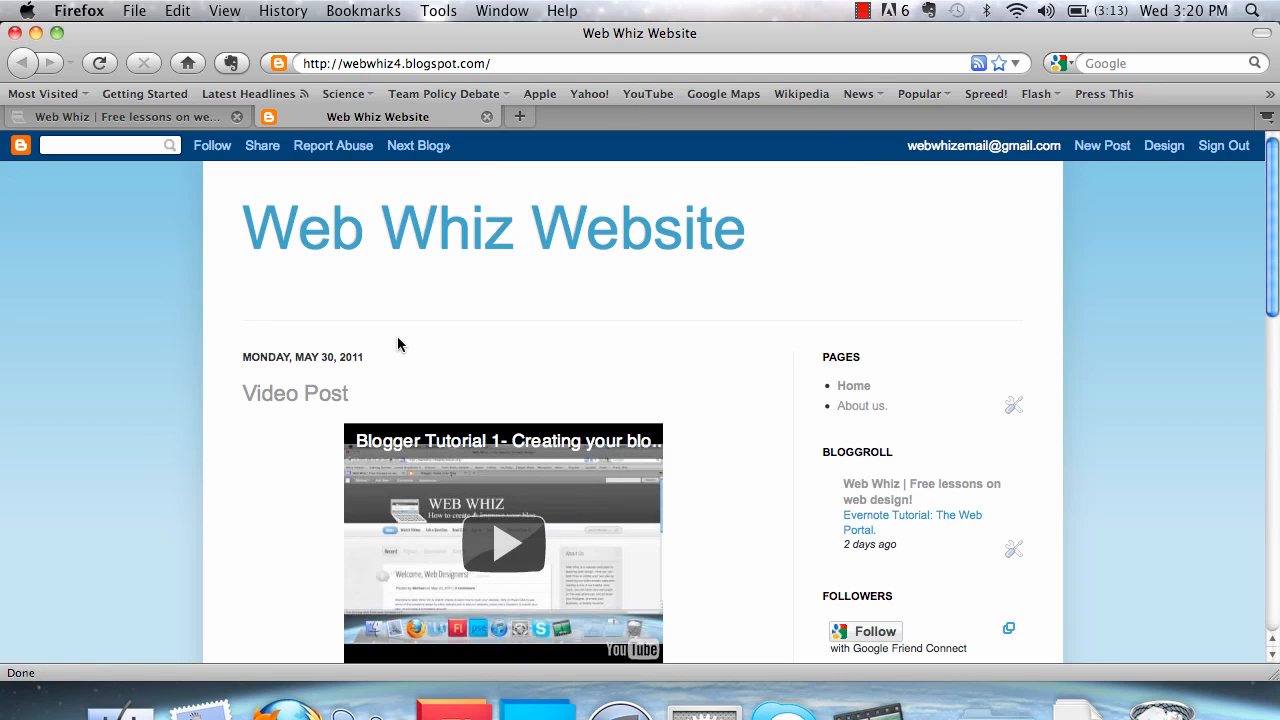
{"action": "scroll", "coordinate": [418, 311], "scroll_direction": "down", "scroll_amount": 5}
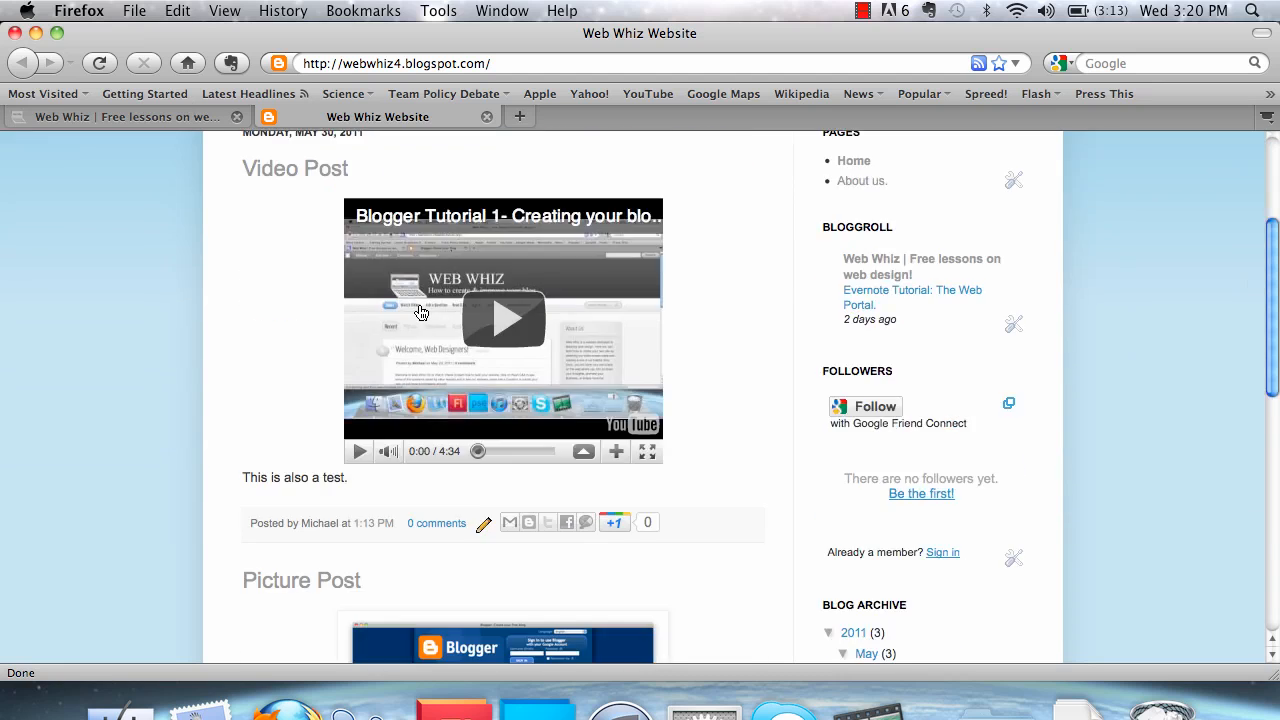
{"action": "scroll", "coordinate": [418, 311], "scroll_direction": "up", "scroll_amount": 5}
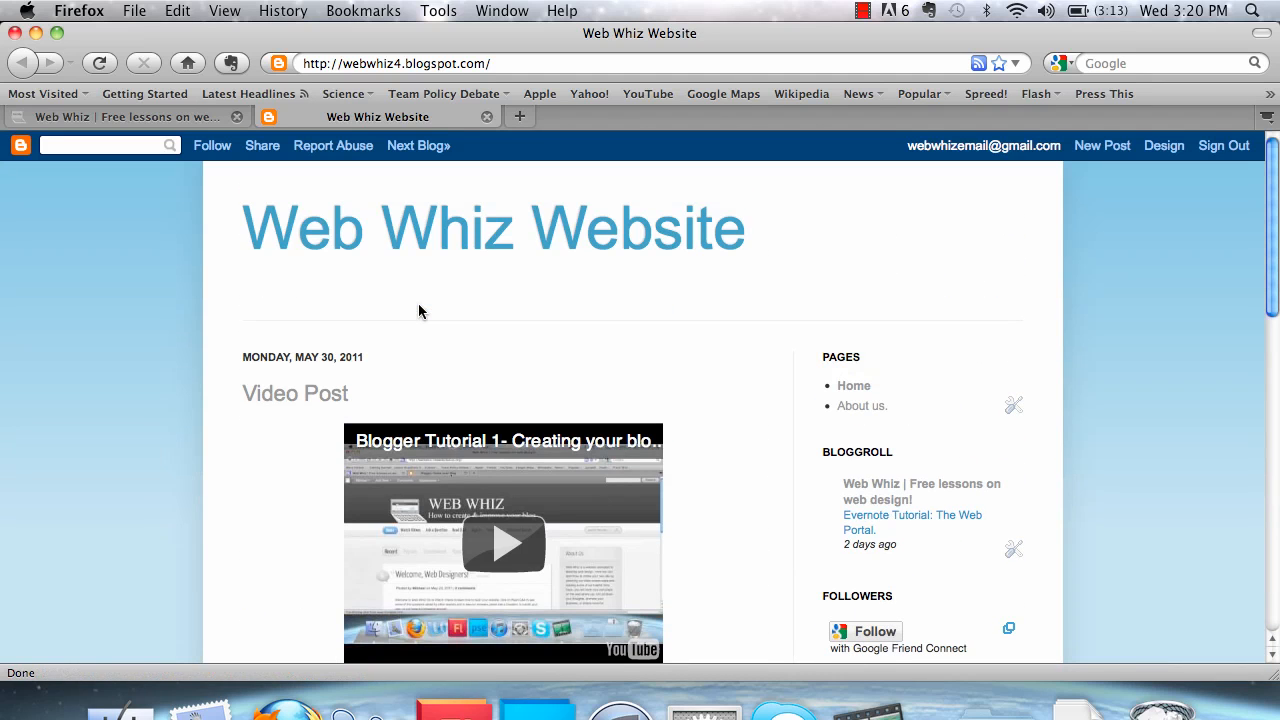
Open the blog's Template Designer from its design page and browse the available template styles
{"action": "left_click", "coordinate": [1168, 151]}
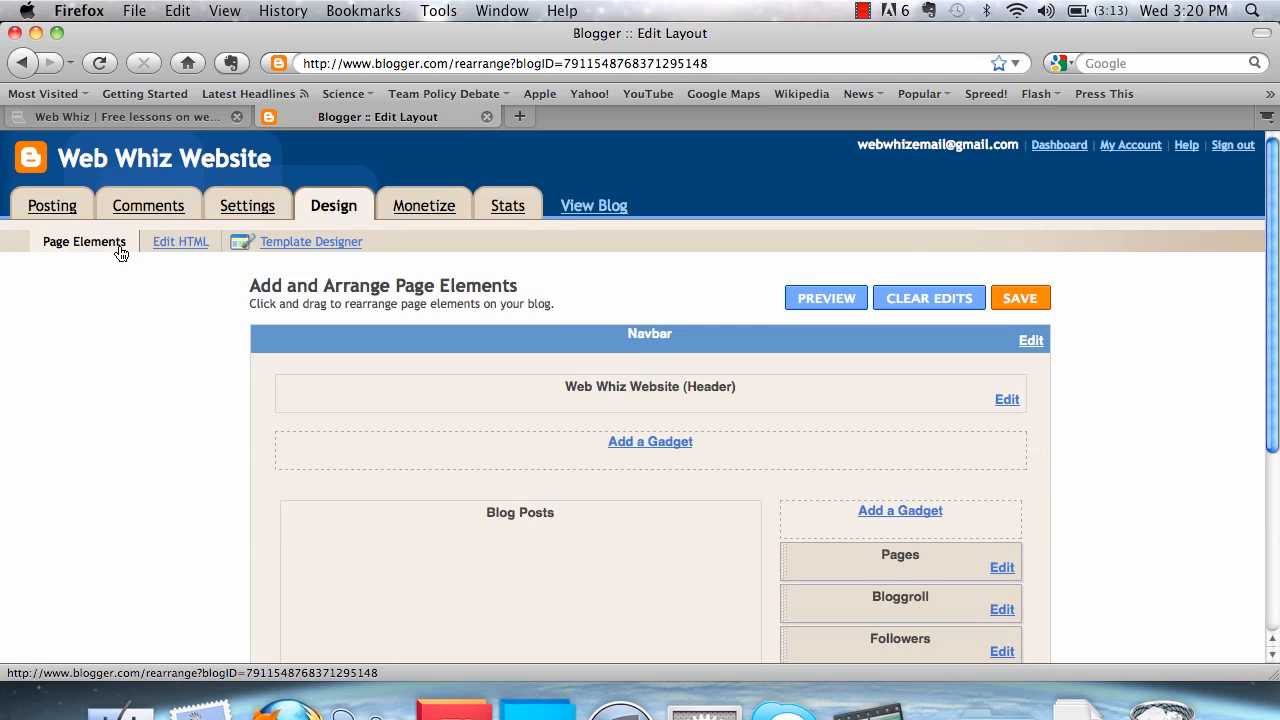
{"action": "left_click", "coordinate": [287, 246]}
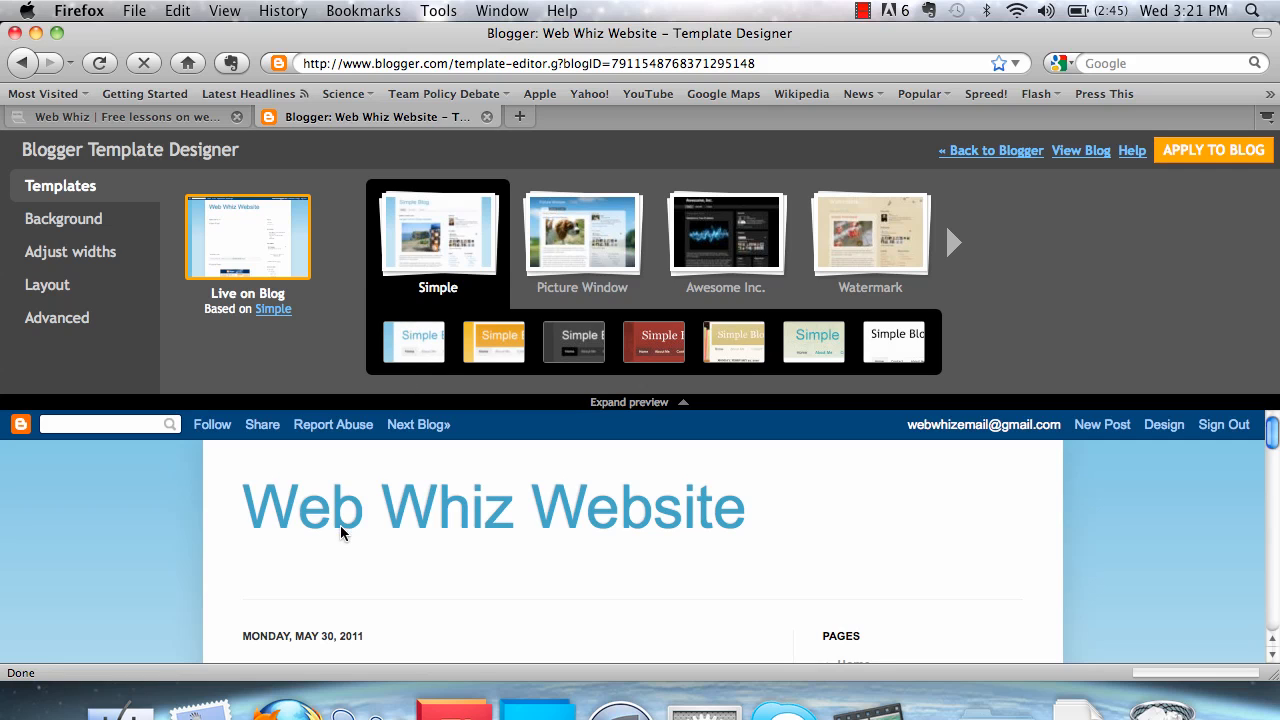
{"action": "scroll", "coordinate": [341, 533], "scroll_direction": "down", "scroll_amount": 10}
{"action": "scroll", "coordinate": [341, 533], "scroll_direction": "up", "scroll_amount": 10}
{"action": "left_click", "coordinate": [952, 242]}
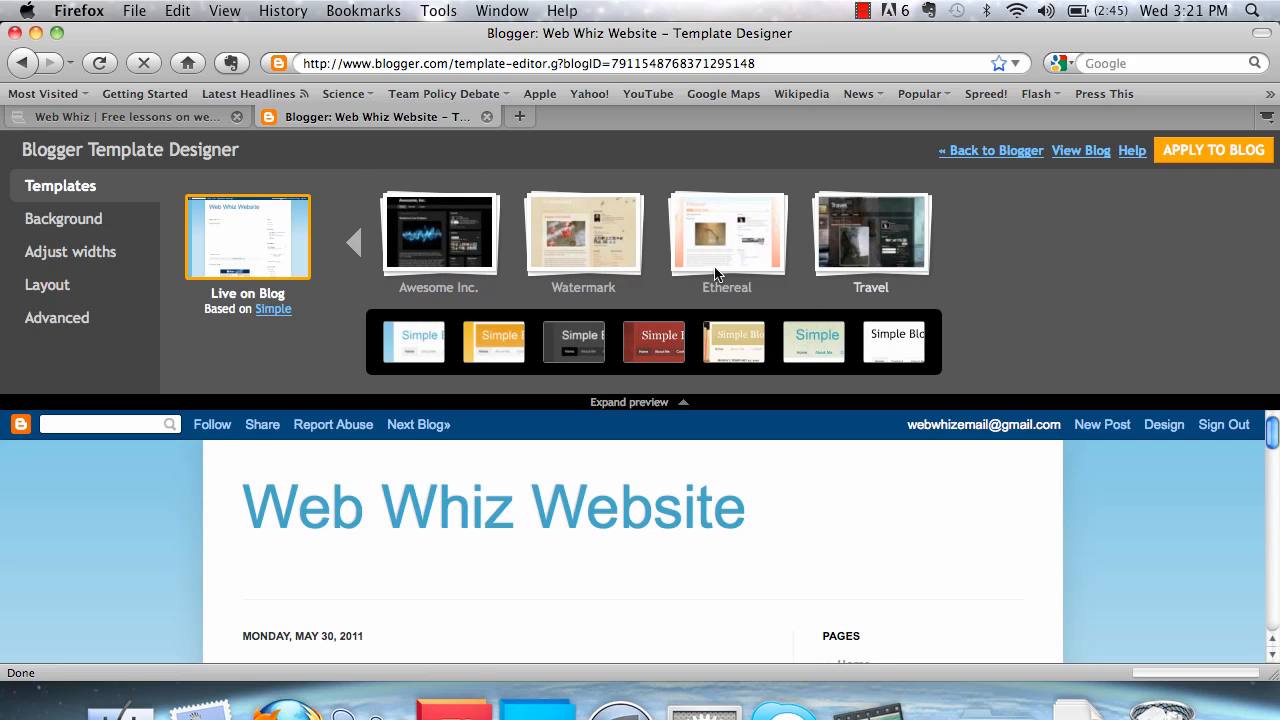
{"action": "left_click", "coordinate": [352, 244]}
{"action": "left_click", "coordinate": [350, 253]}
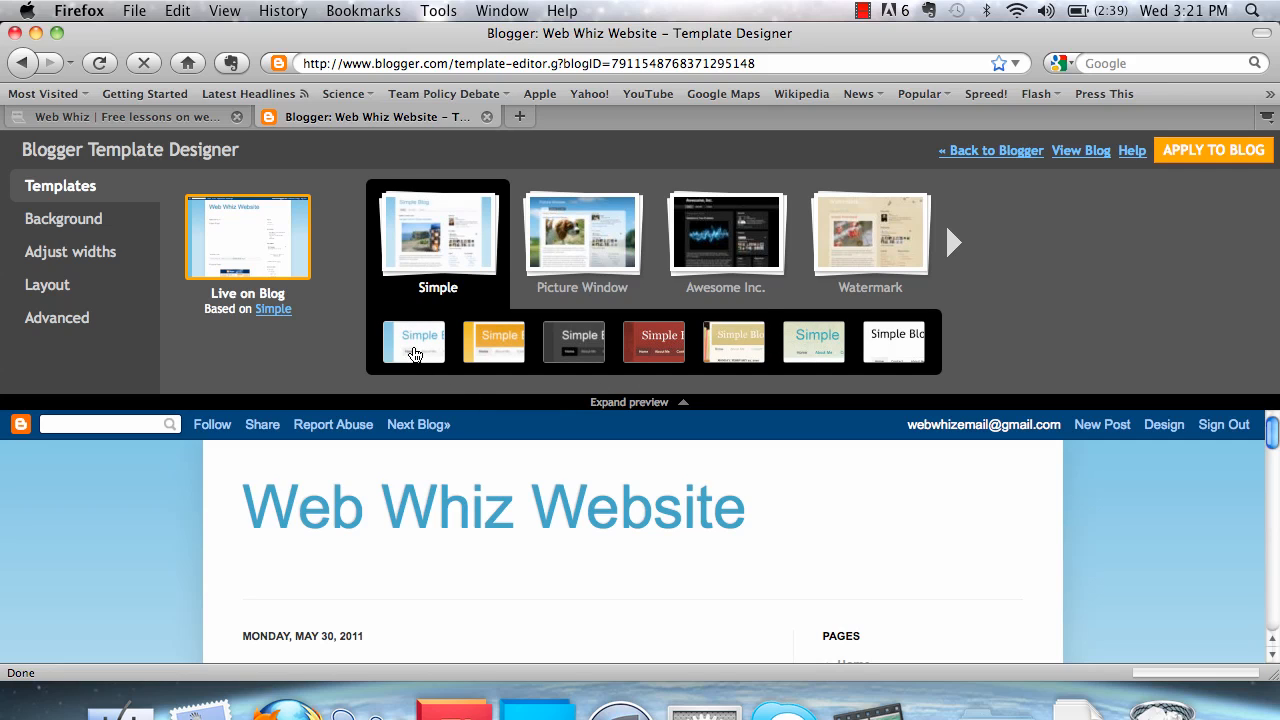
Try the orange, dark grey, red, bookshelf, teal-titled and plain white variations of the Simple template on the blog
{"action": "left_click", "coordinate": [513, 343]}
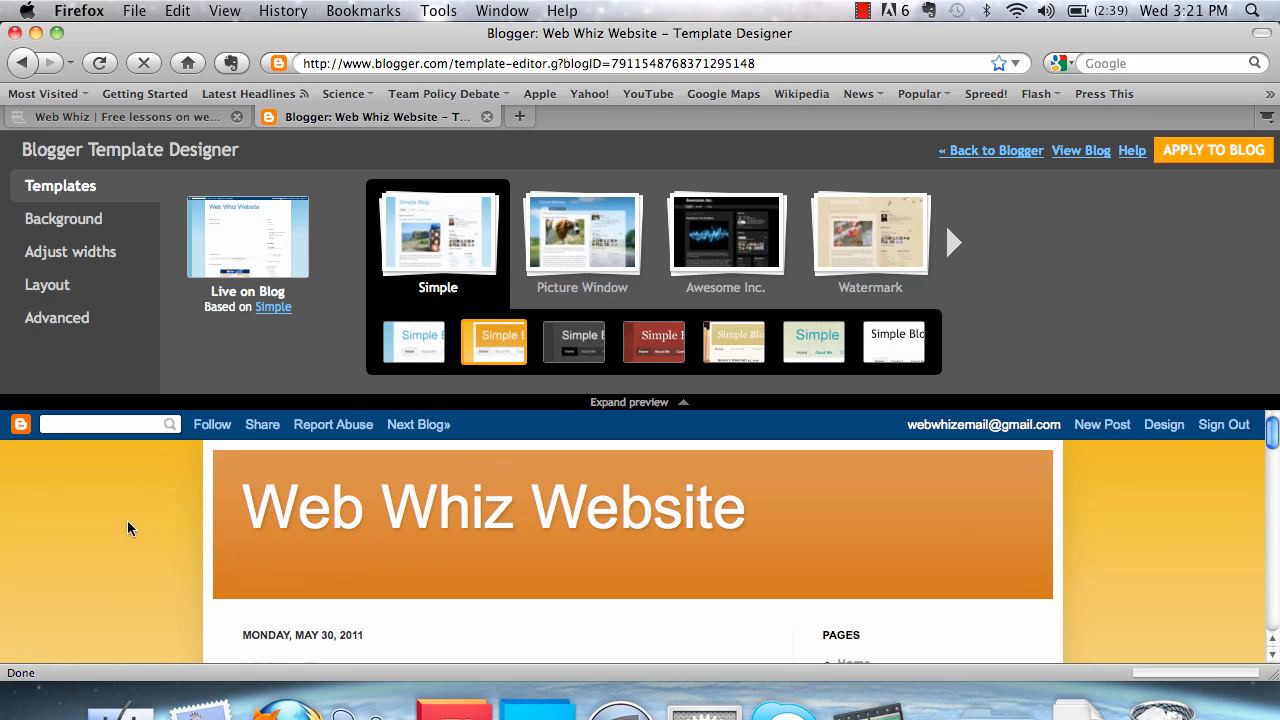
{"action": "left_click", "coordinate": [585, 359]}
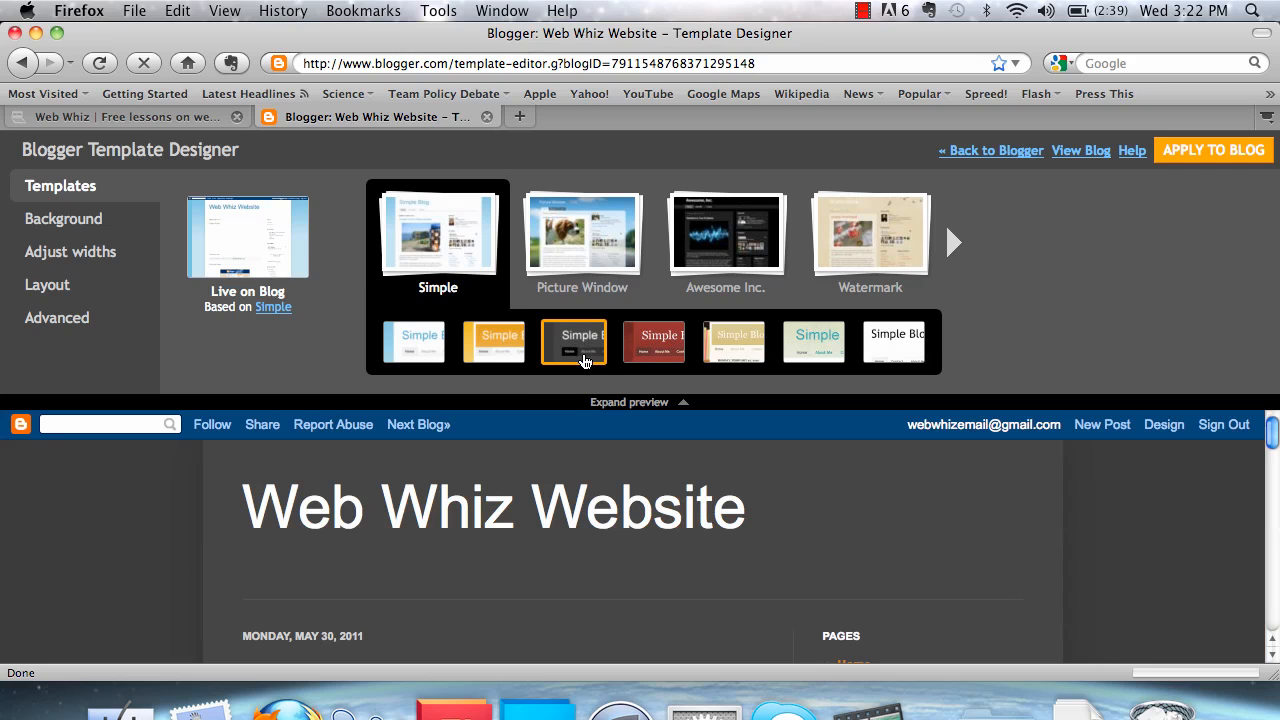
{"action": "left_click", "coordinate": [652, 345]}
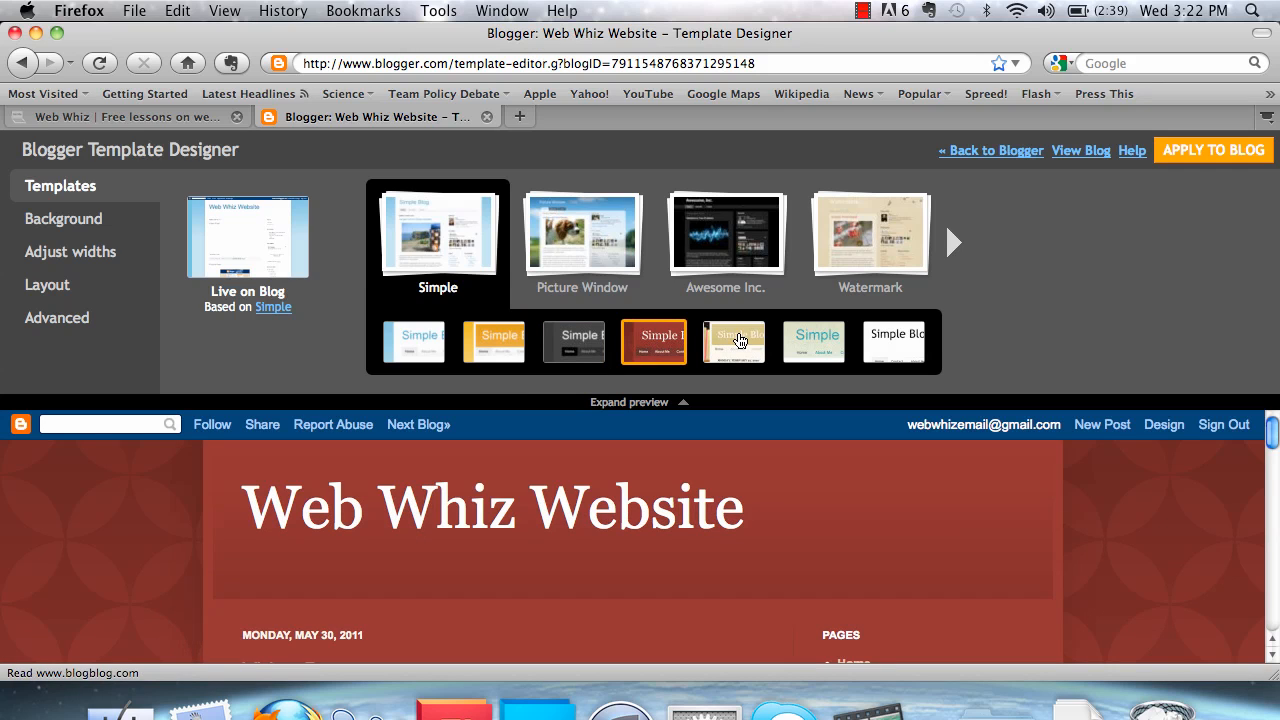
{"action": "left_click", "coordinate": [739, 341]}
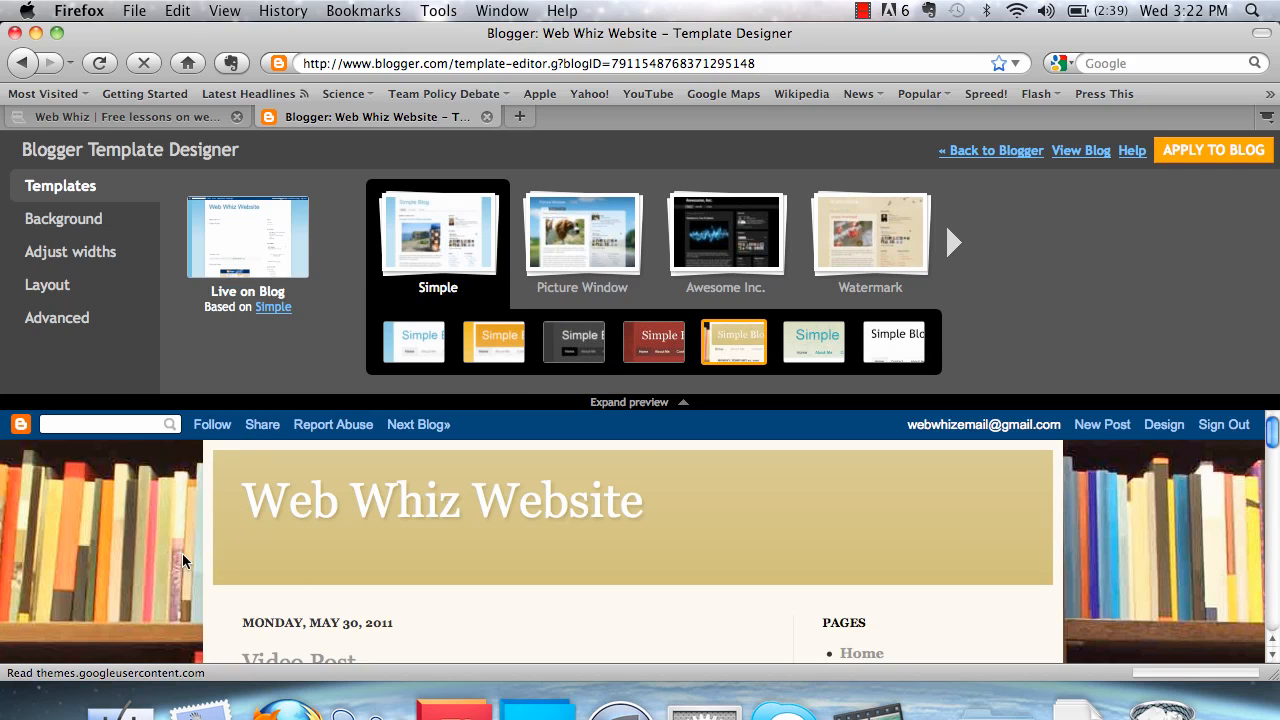
{"action": "left_click", "coordinate": [804, 340]}
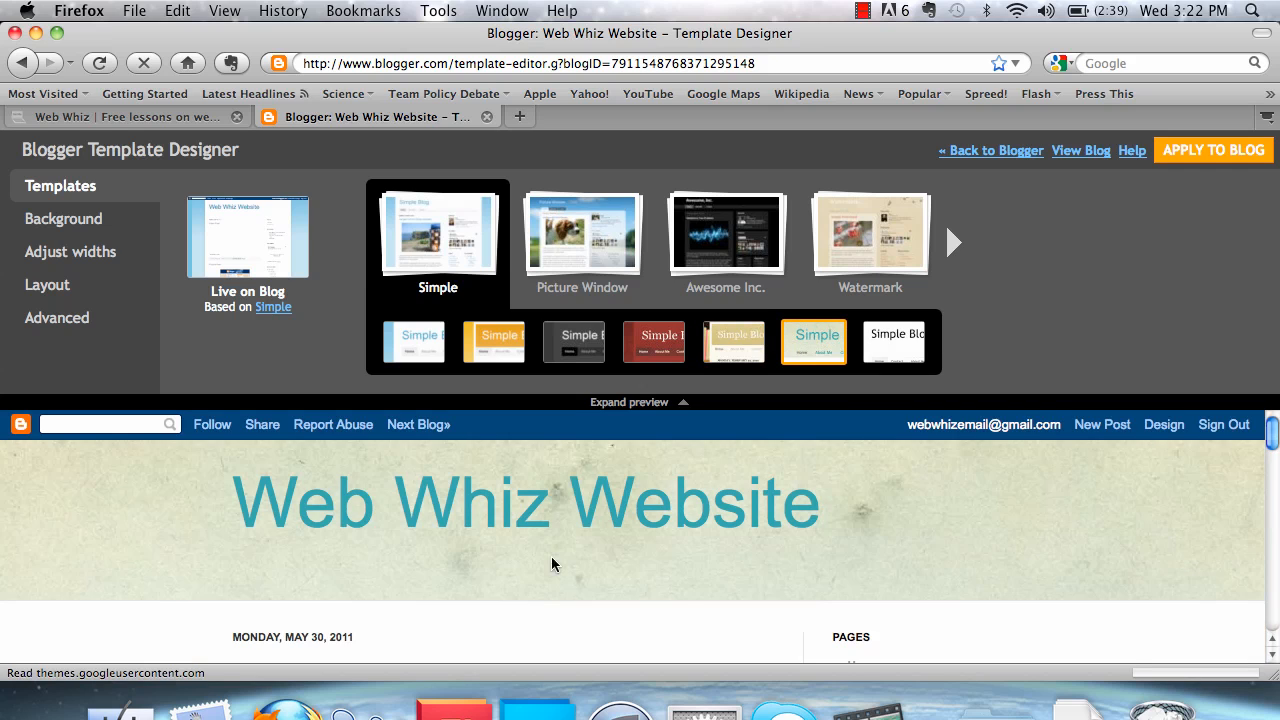
{"action": "scroll", "coordinate": [552, 565], "scroll_direction": "down", "scroll_amount": 5}
{"action": "scroll", "coordinate": [670, 572], "scroll_direction": "up", "scroll_amount": 5}
{"action": "left_click", "coordinate": [870, 357]}
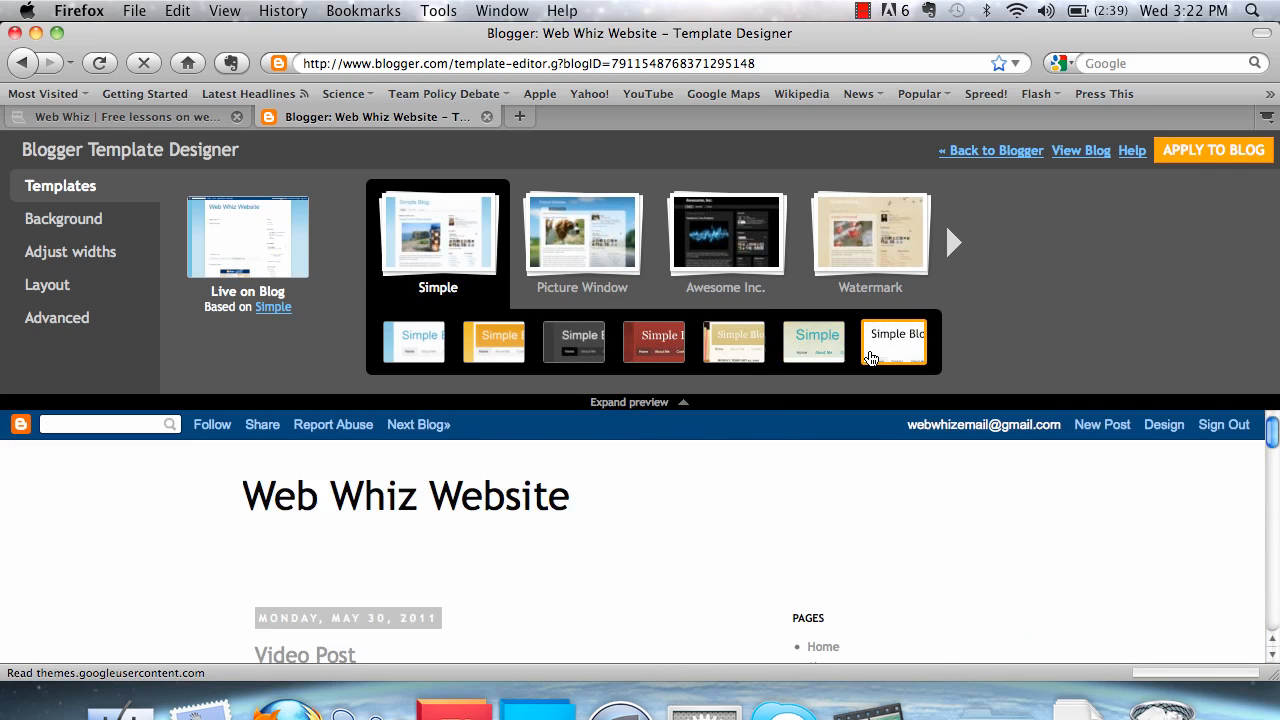
{"action": "scroll", "coordinate": [354, 527], "scroll_direction": "down", "scroll_amount": 10}
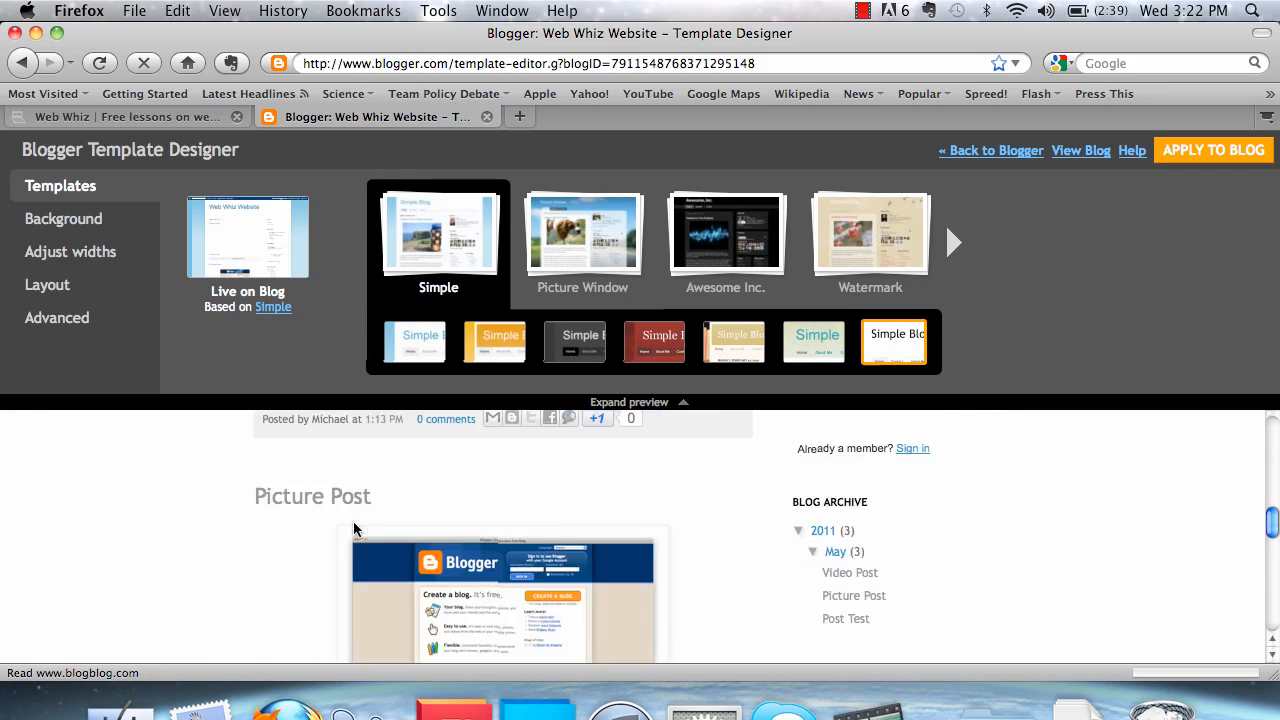
{"action": "scroll", "coordinate": [354, 527], "scroll_direction": "down", "scroll_amount": 5}
{"action": "scroll", "coordinate": [345, 526], "scroll_direction": "up", "scroll_amount": 15}
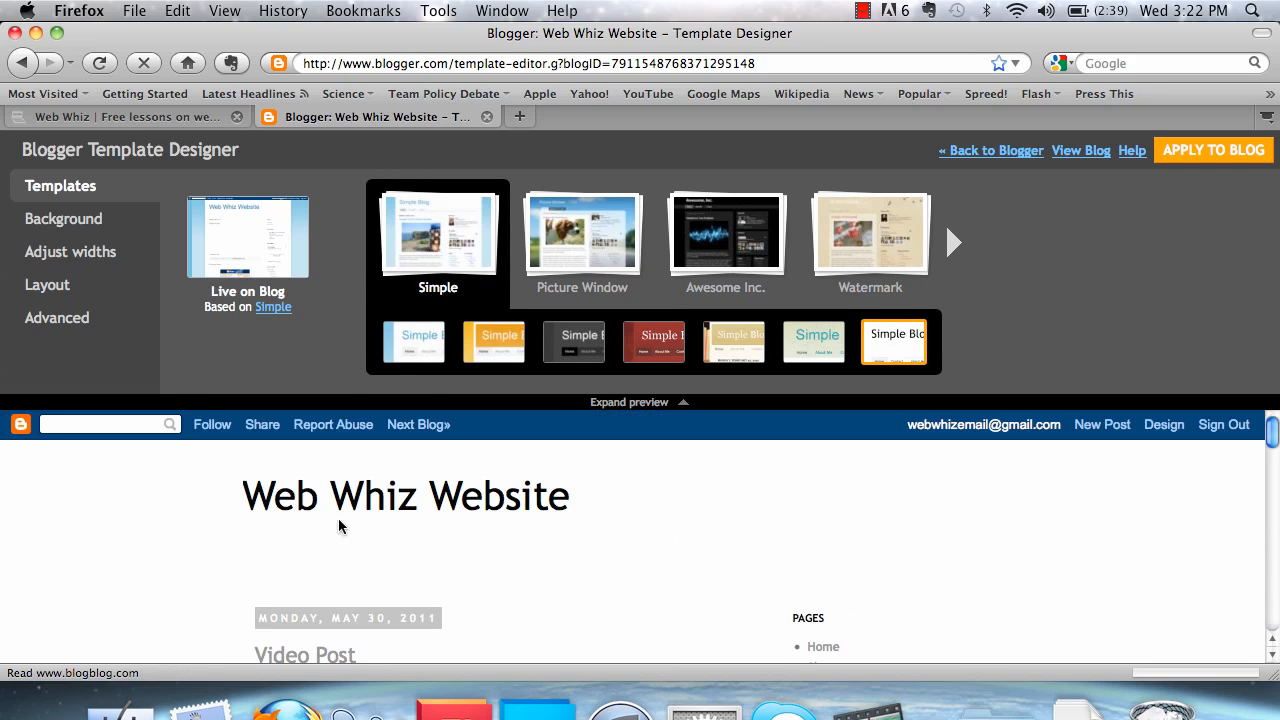
Choose the Simple template variation with the bookshelf background and check the preview down to the page footer
{"action": "left_click", "coordinate": [719, 342]}
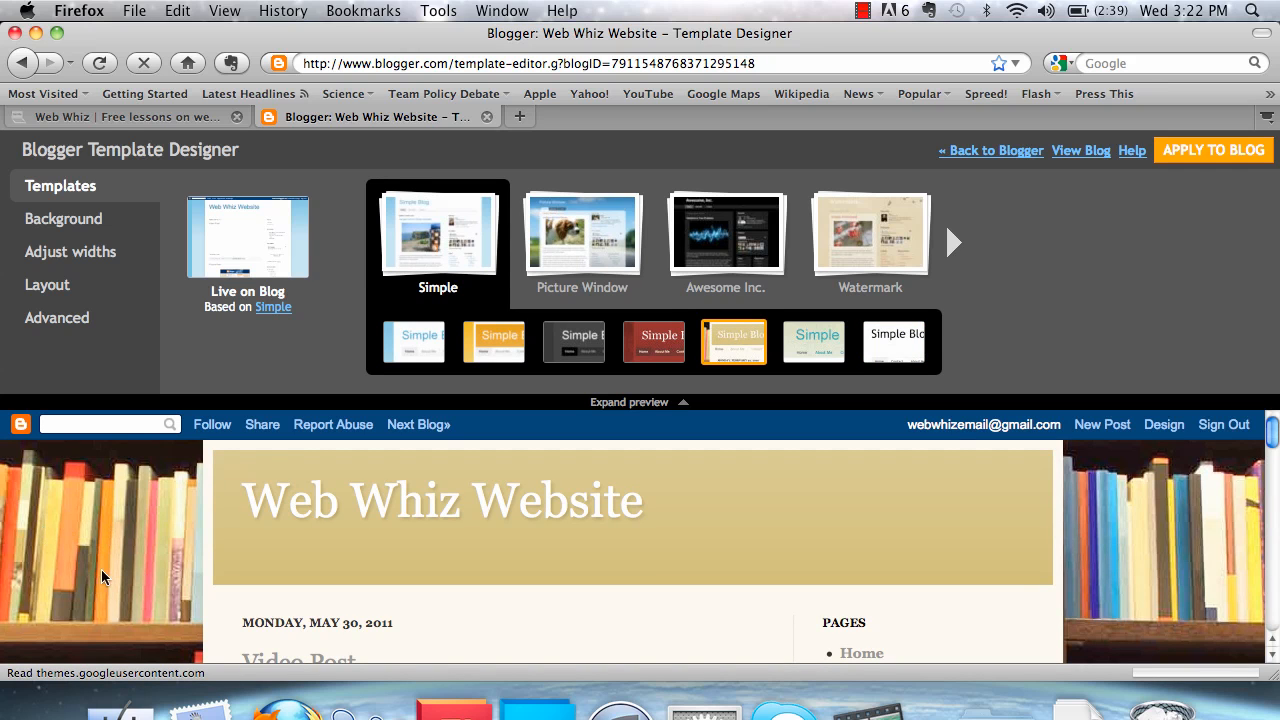
{"action": "scroll", "coordinate": [102, 577], "scroll_direction": "down", "scroll_amount": 15}
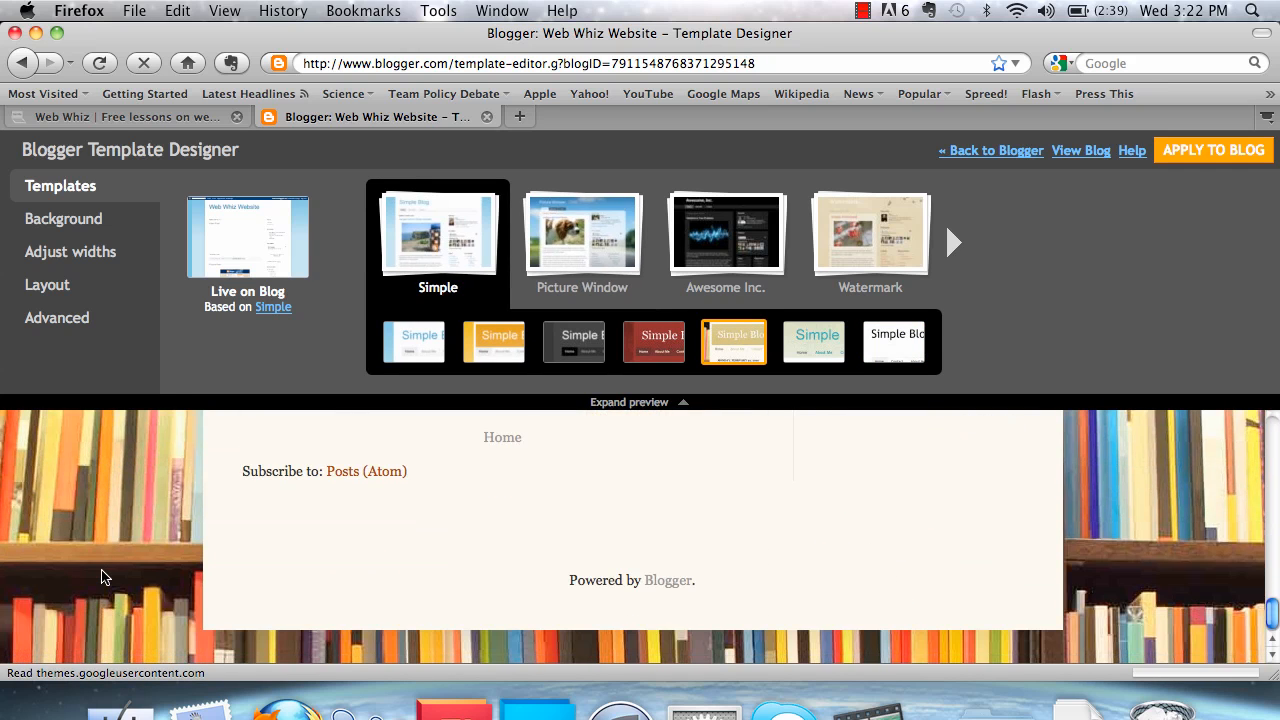
{"action": "scroll", "coordinate": [102, 577], "scroll_direction": "up", "scroll_amount": 15}
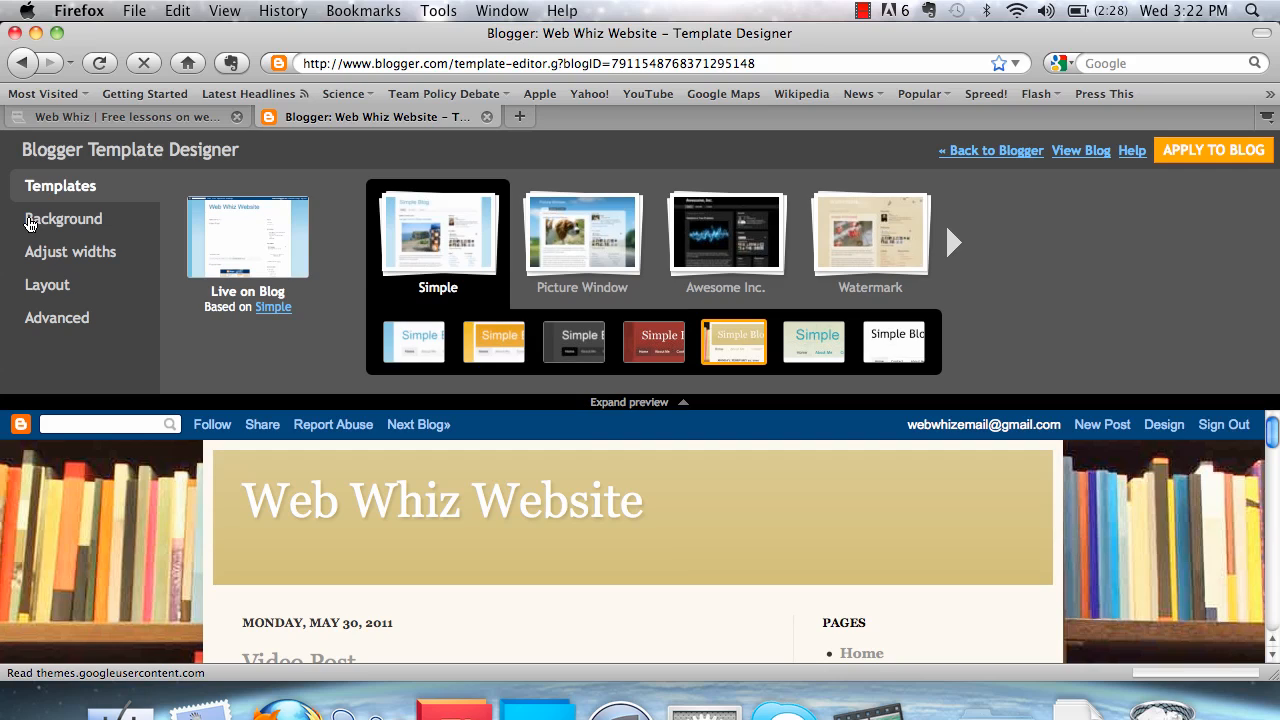
Try the yellow-green, violet, blue and orange suggested color themes, and return the main color theme to gold
{"action": "left_click", "coordinate": [30, 223]}
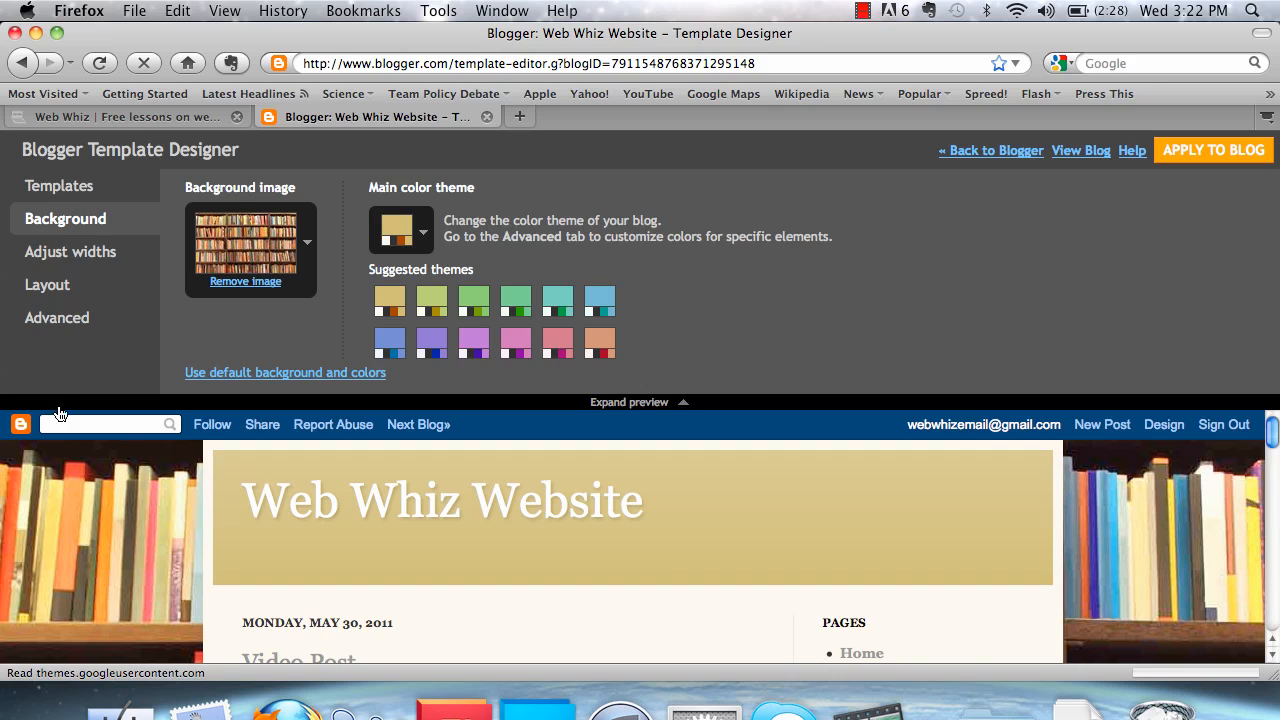
{"action": "scroll", "coordinate": [98, 544], "scroll_direction": "down", "scroll_amount": 4}
{"action": "scroll", "coordinate": [98, 544], "scroll_direction": "up", "scroll_amount": 4}
{"action": "left_click", "coordinate": [438, 310]}
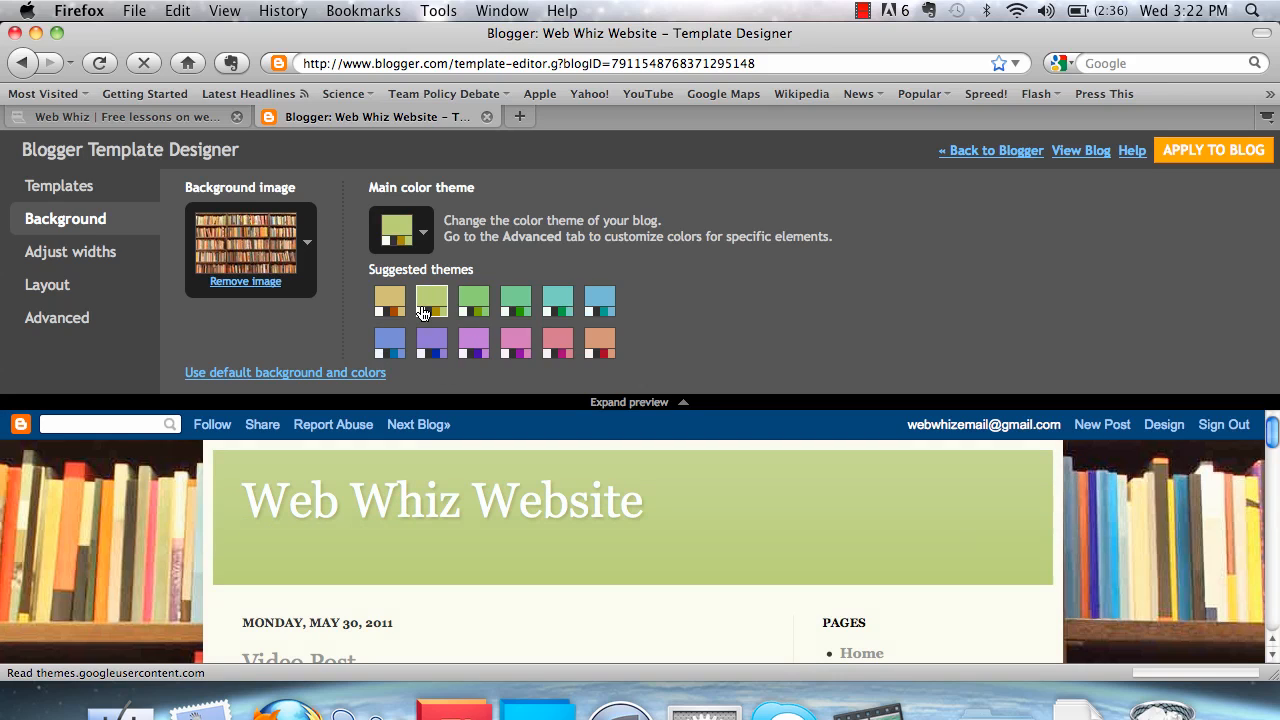
{"action": "left_click", "coordinate": [446, 354]}
{"action": "left_click", "coordinate": [382, 340]}
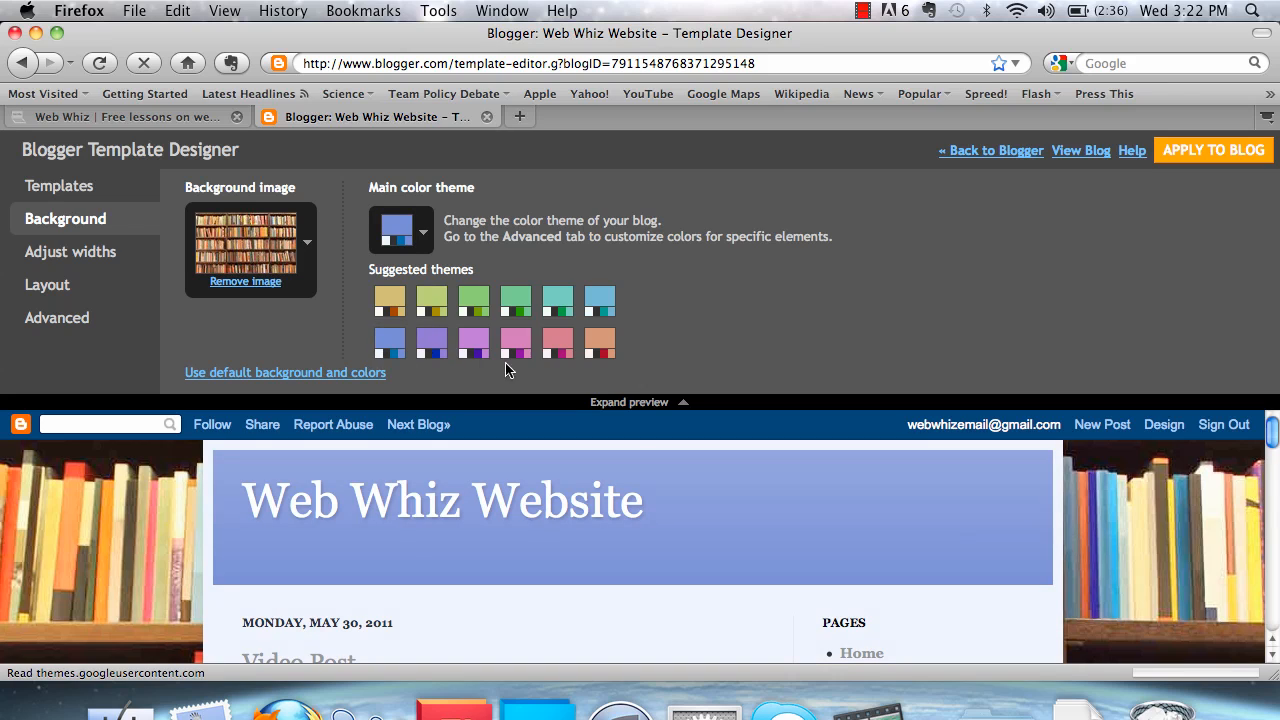
{"action": "left_click", "coordinate": [598, 344]}
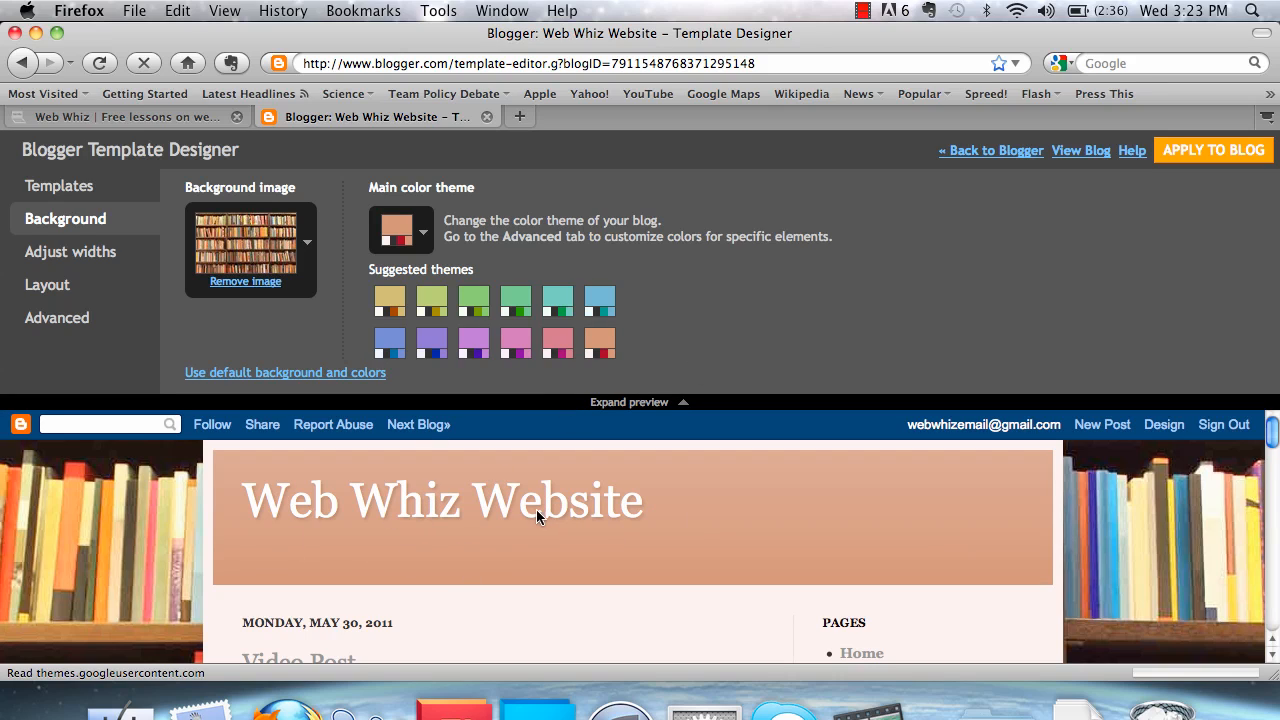
{"action": "left_click", "coordinate": [389, 300]}
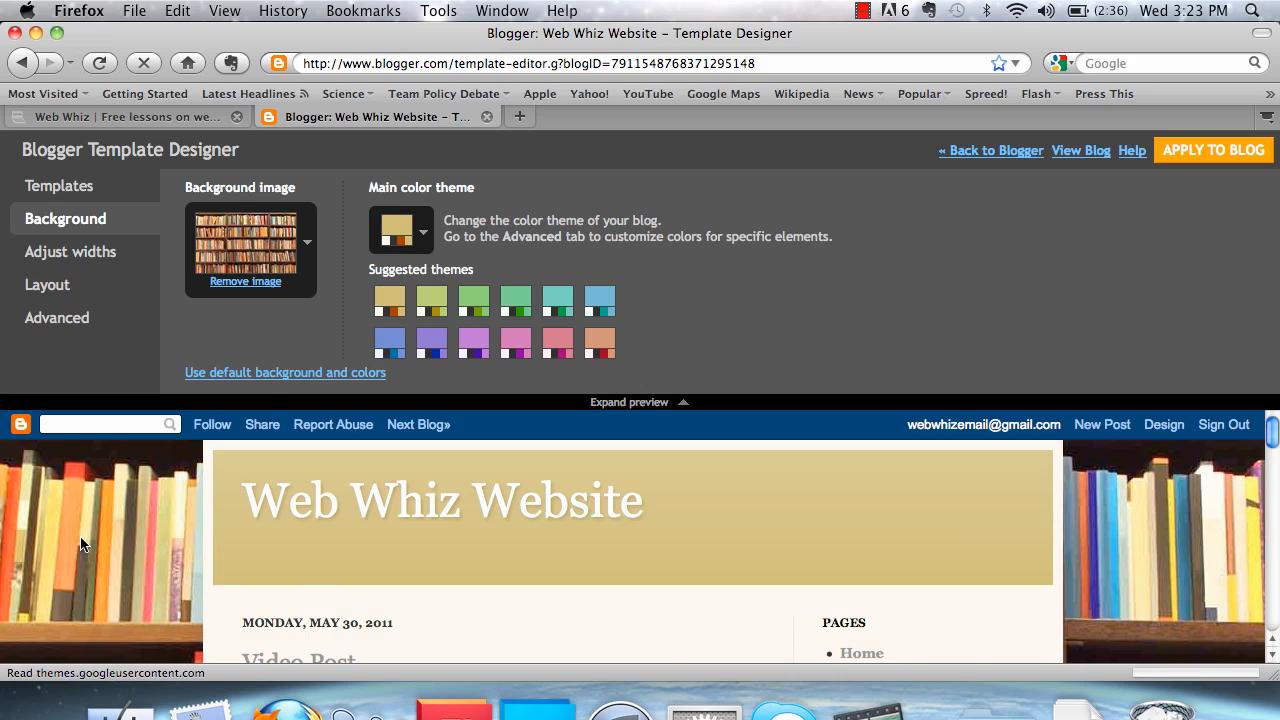
{"action": "scroll", "coordinate": [129, 528], "scroll_direction": "down", "scroll_amount": 3}
{"action": "scroll", "coordinate": [129, 528], "scroll_direction": "up", "scroll_amount": 3}
Widen the right sidebar to 290 px, and narrow and re-widen the entire blog
{"action": "left_click", "coordinate": [101, 255]}
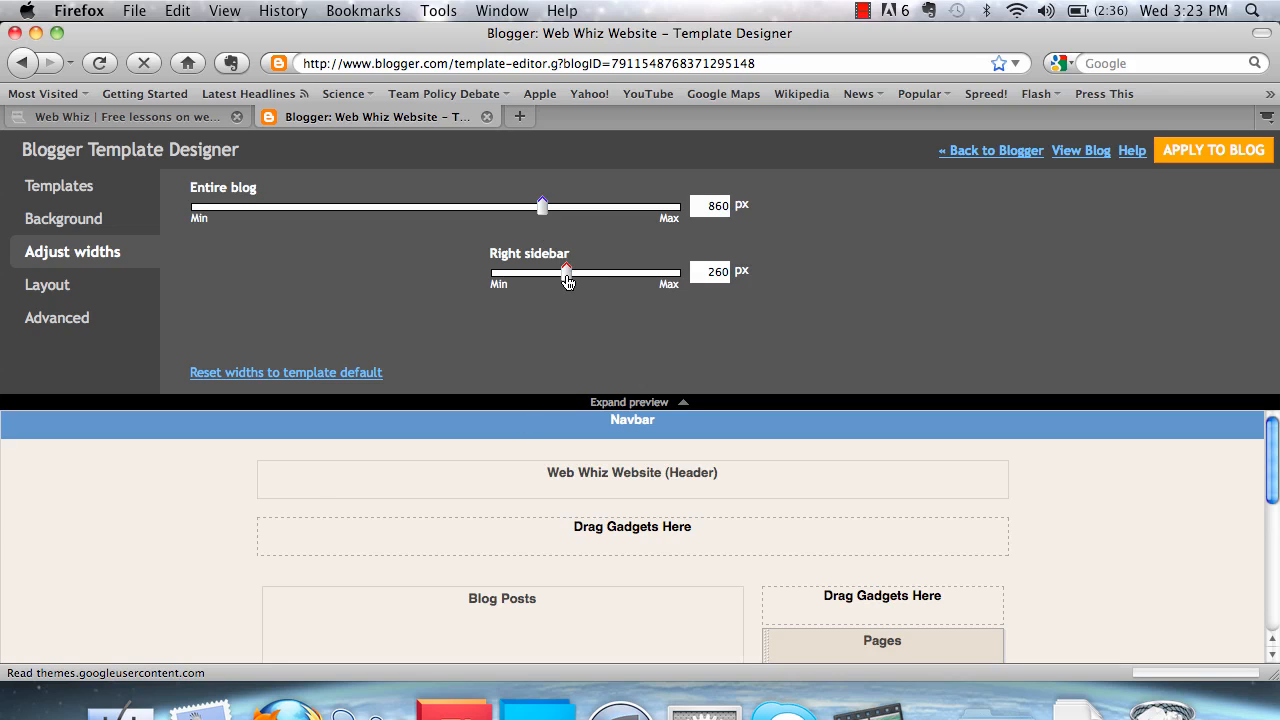
{"action": "mouse_move", "coordinate": [567, 282]}
{"action": "left_mouse_down"}
{"action": "mouse_move", "coordinate": [605, 282]}
{"action": "mouse_move", "coordinate": [522, 288]}
{"action": "mouse_move", "coordinate": [585, 287]}
{"action": "left_mouse_up"}
{"action": "left_click", "coordinate": [538, 216]}
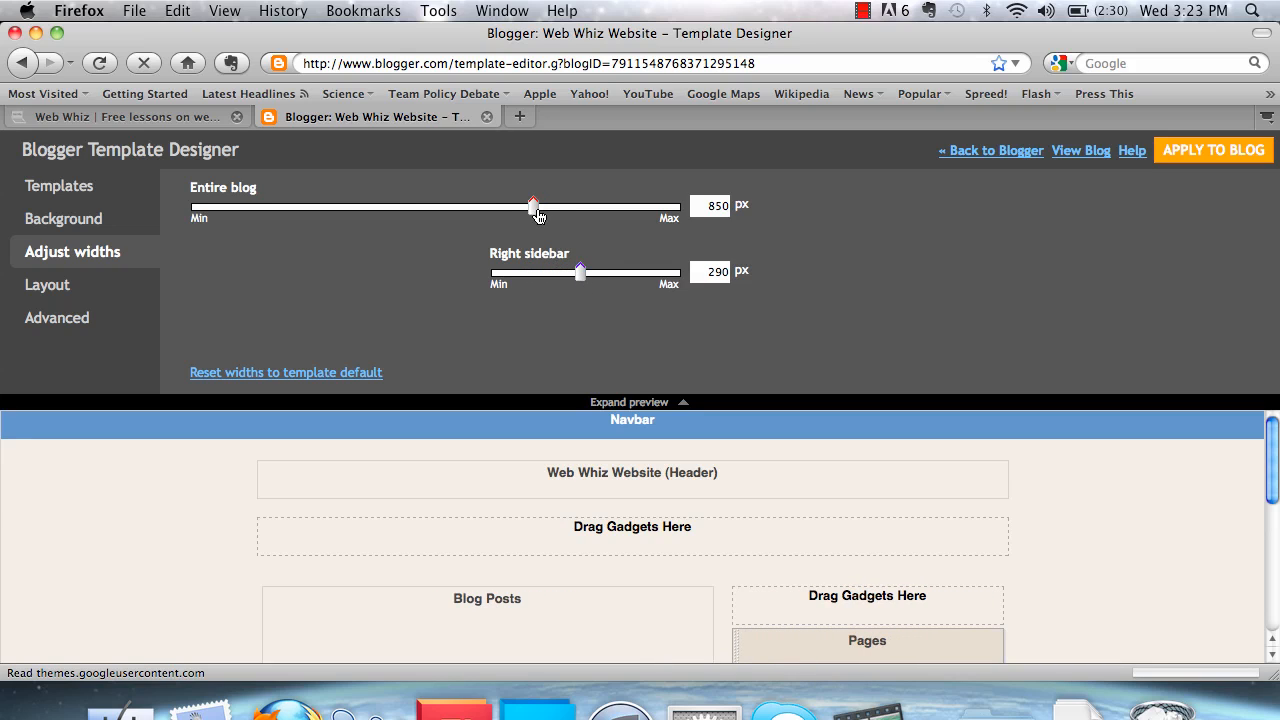
{"action": "left_click_drag", "start_coordinate": [538, 216], "coordinate": [338, 222]}
{"action": "left_click_drag", "start_coordinate": [370, 220], "coordinate": [545, 218]}
Try the body layouts with no sidebar, a single right sidebar and a divided right sidebar
{"action": "left_click", "coordinate": [35, 287]}
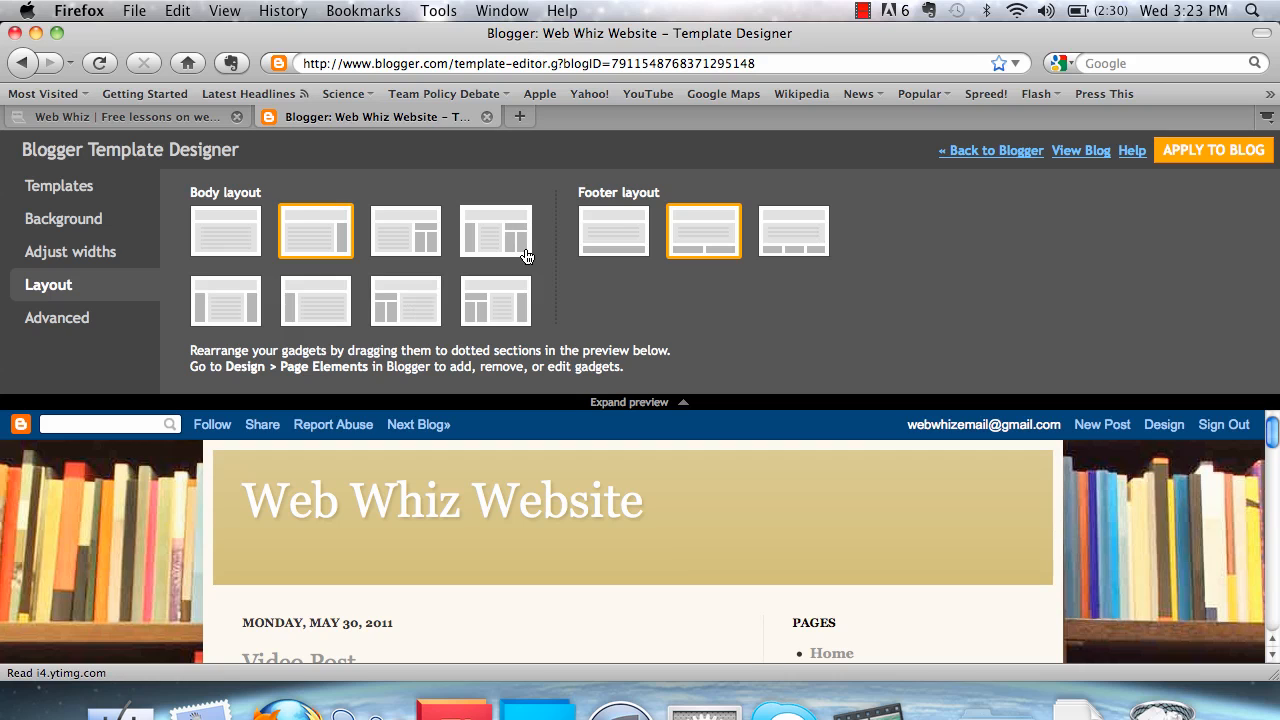
{"action": "left_click", "coordinate": [255, 245]}
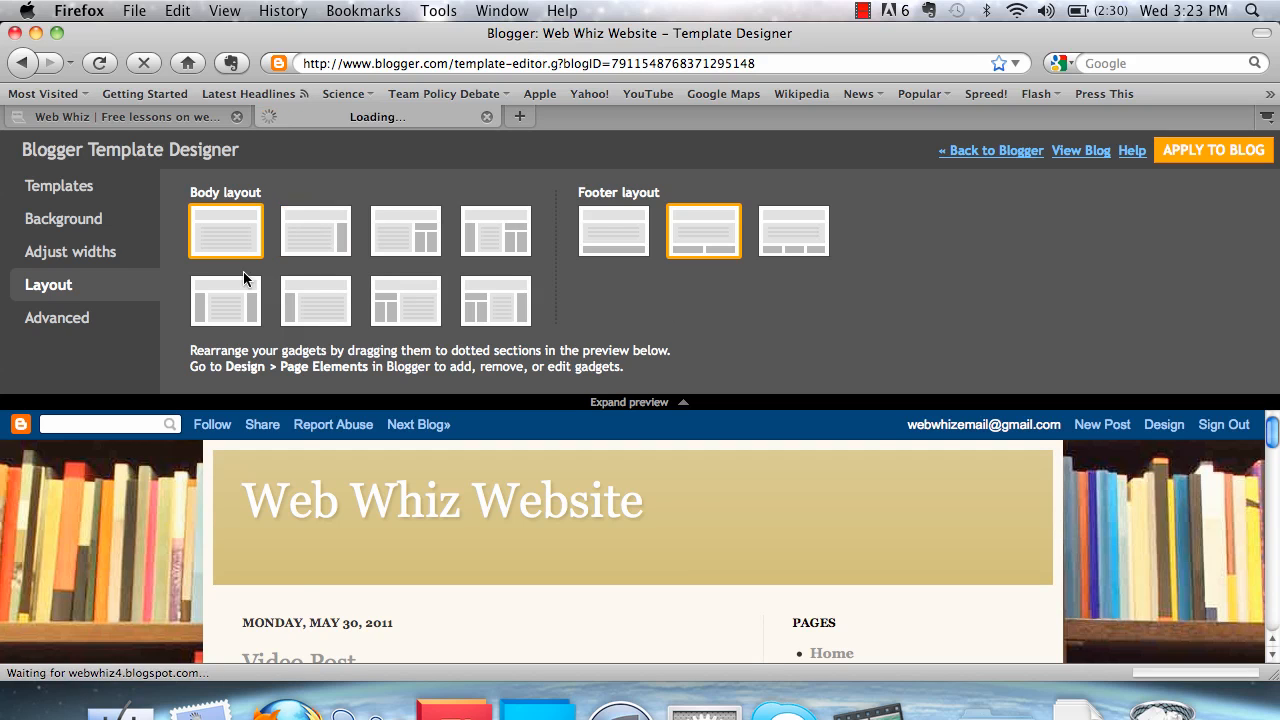
{"action": "scroll", "coordinate": [311, 546], "scroll_direction": "down", "scroll_amount": 5}
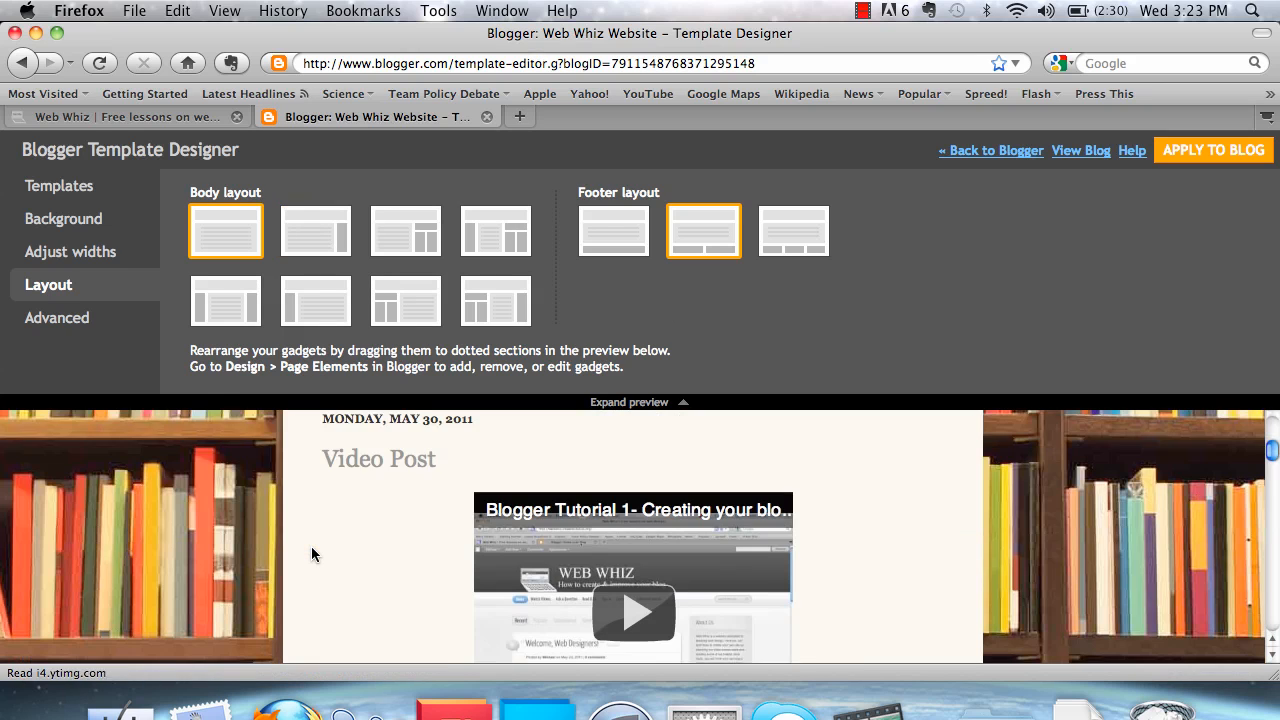
{"action": "scroll", "coordinate": [311, 546], "scroll_direction": "up", "scroll_amount": 5}
{"action": "left_click", "coordinate": [298, 229]}
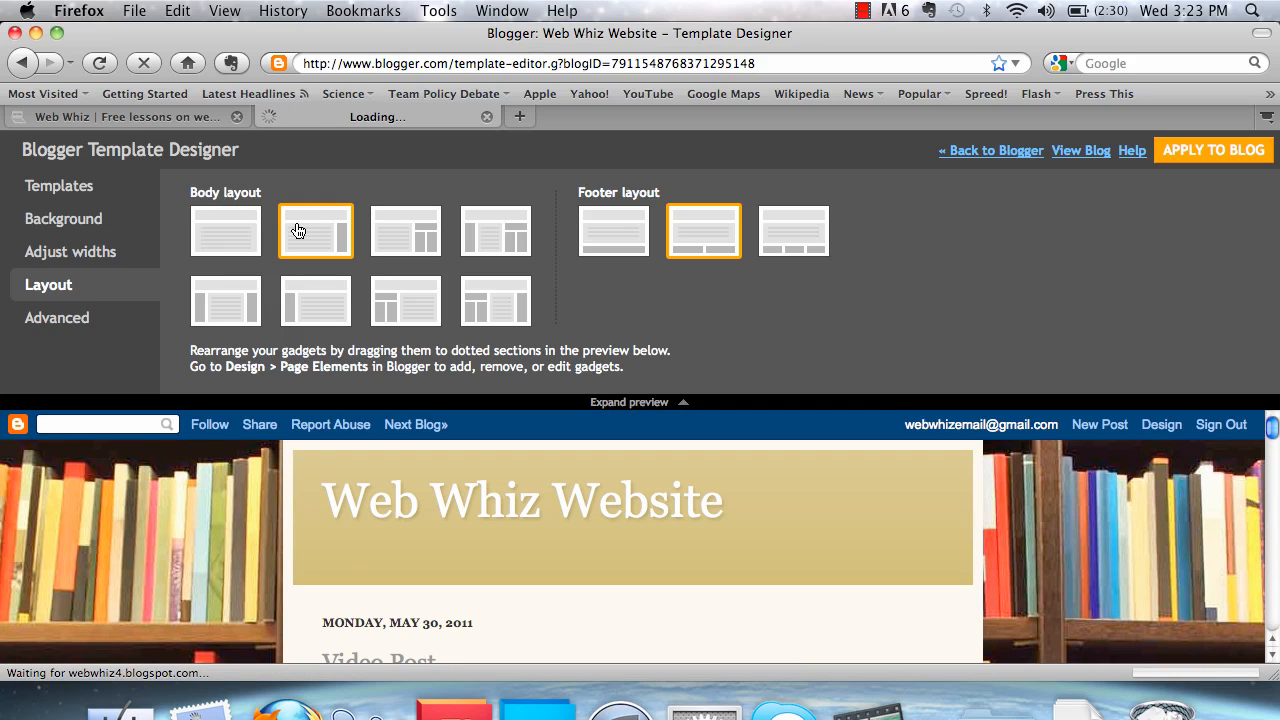
{"action": "scroll", "coordinate": [490, 500], "scroll_direction": "down", "scroll_amount": 5}
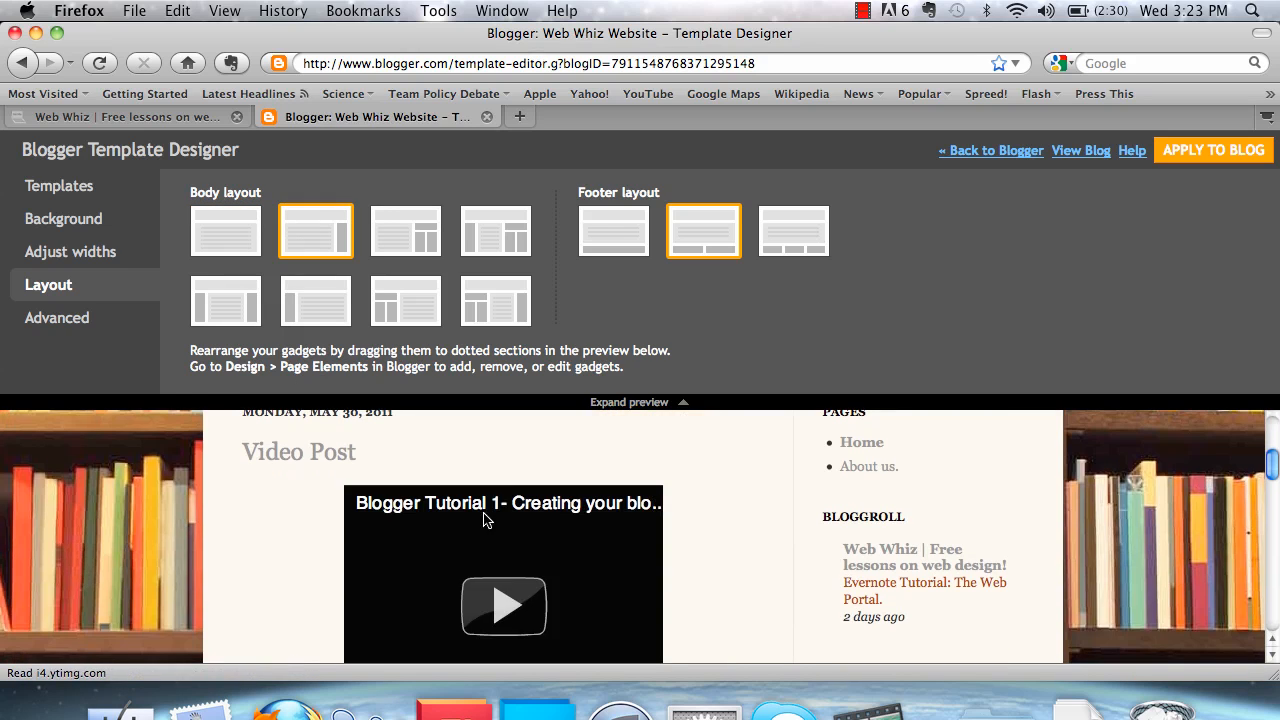
{"action": "left_click", "coordinate": [423, 244]}
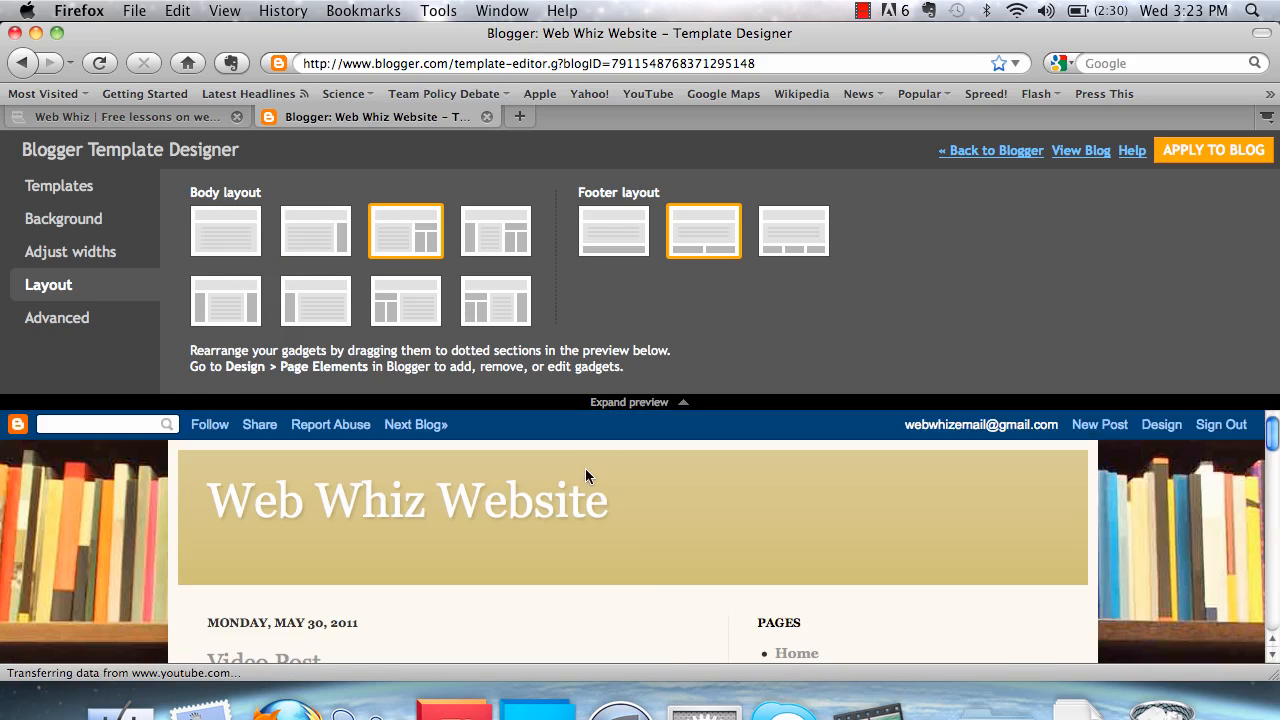
{"action": "scroll", "coordinate": [585, 468], "scroll_direction": "down", "scroll_amount": 5}
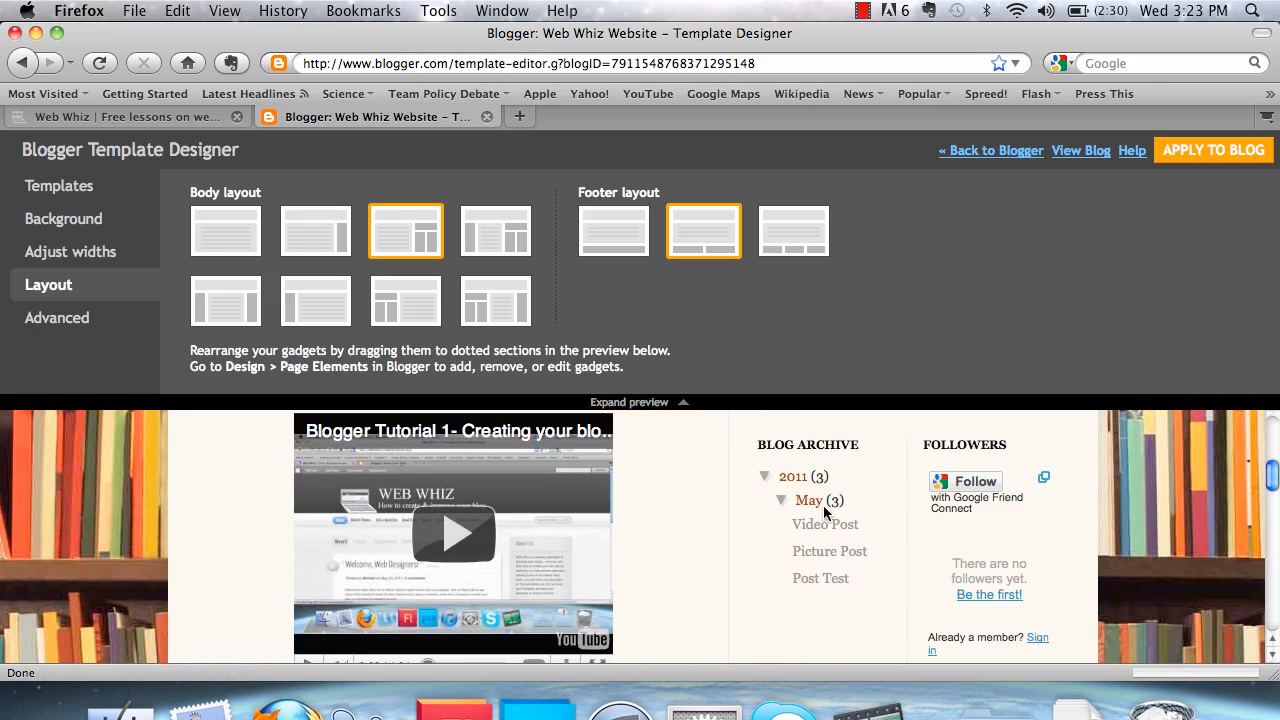
Set the body layout to one sidebar on each side of the posts and check the preview
{"action": "left_click", "coordinate": [250, 309]}
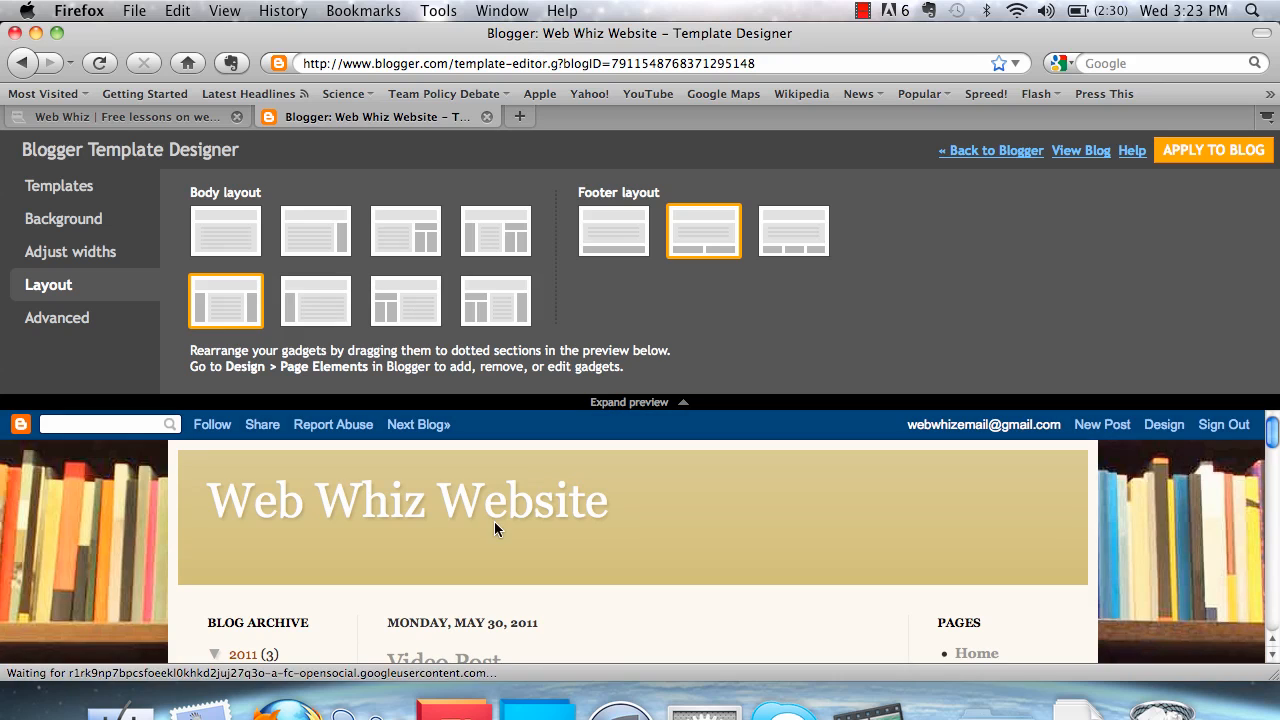
{"action": "scroll", "coordinate": [494, 525], "scroll_direction": "down", "scroll_amount": 4}
{"action": "scroll", "coordinate": [494, 528], "scroll_direction": "down", "scroll_amount": 10}
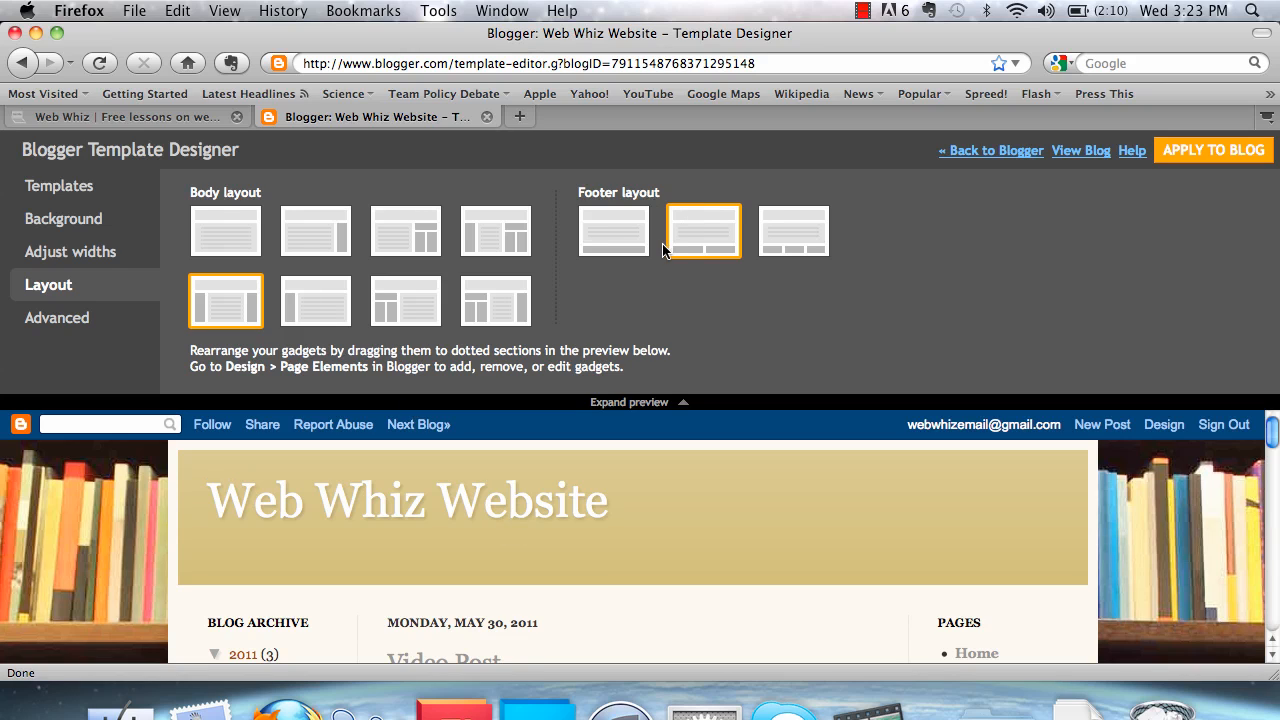
Set the body layout to a single right sidebar and open the advanced page text settings
{"action": "left_click", "coordinate": [309, 257]}
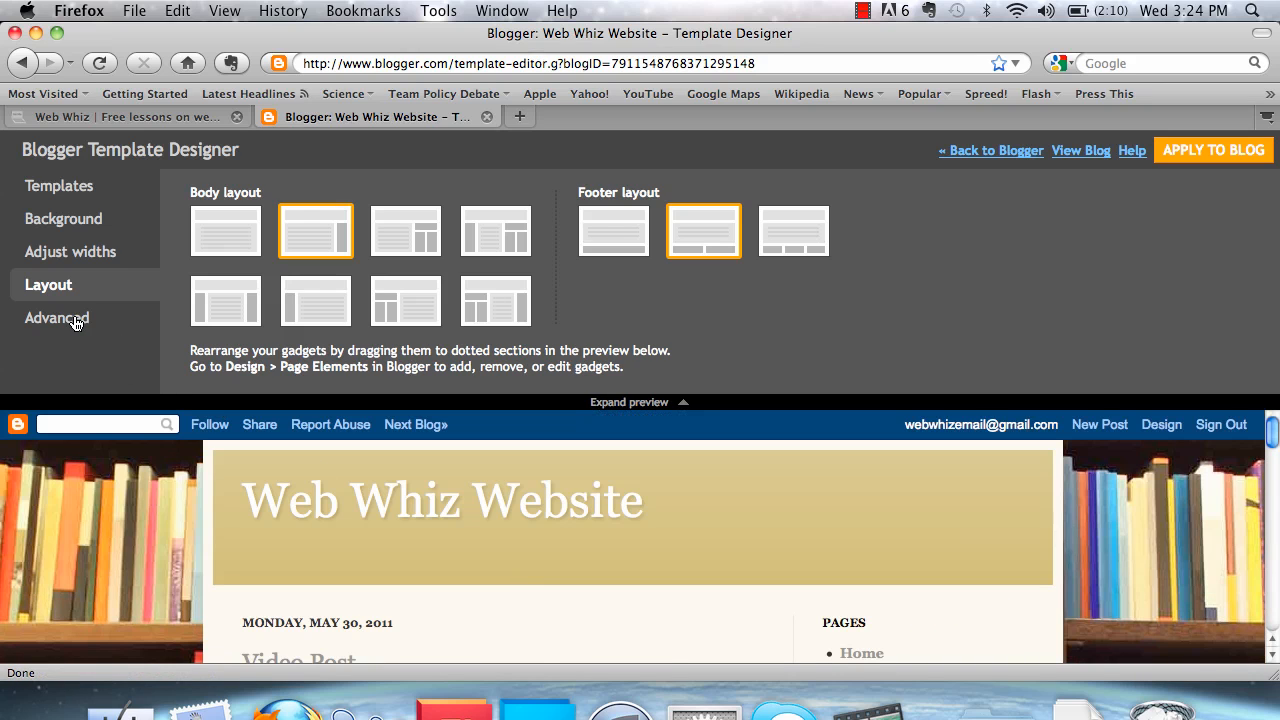
{"action": "left_click", "coordinate": [76, 322]}
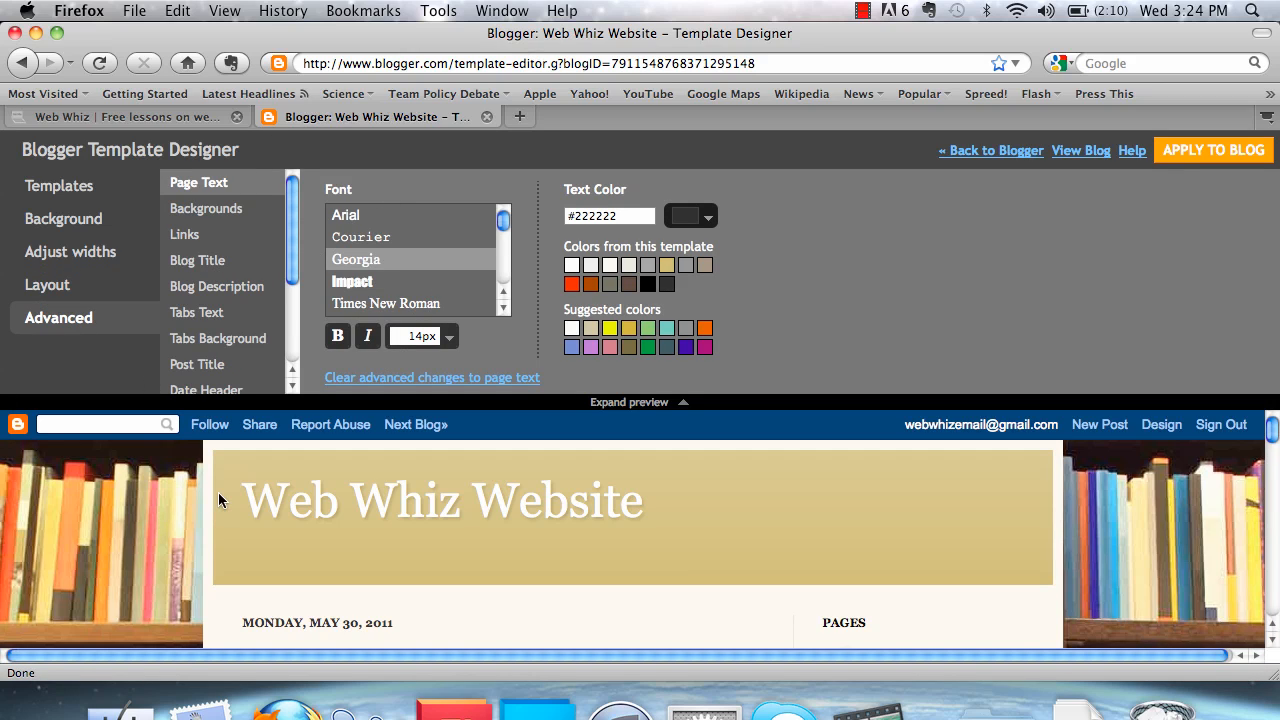
Try Impact and Times New Roman as the page text font, and switch back to Impact
{"action": "left_click", "coordinate": [366, 289]}
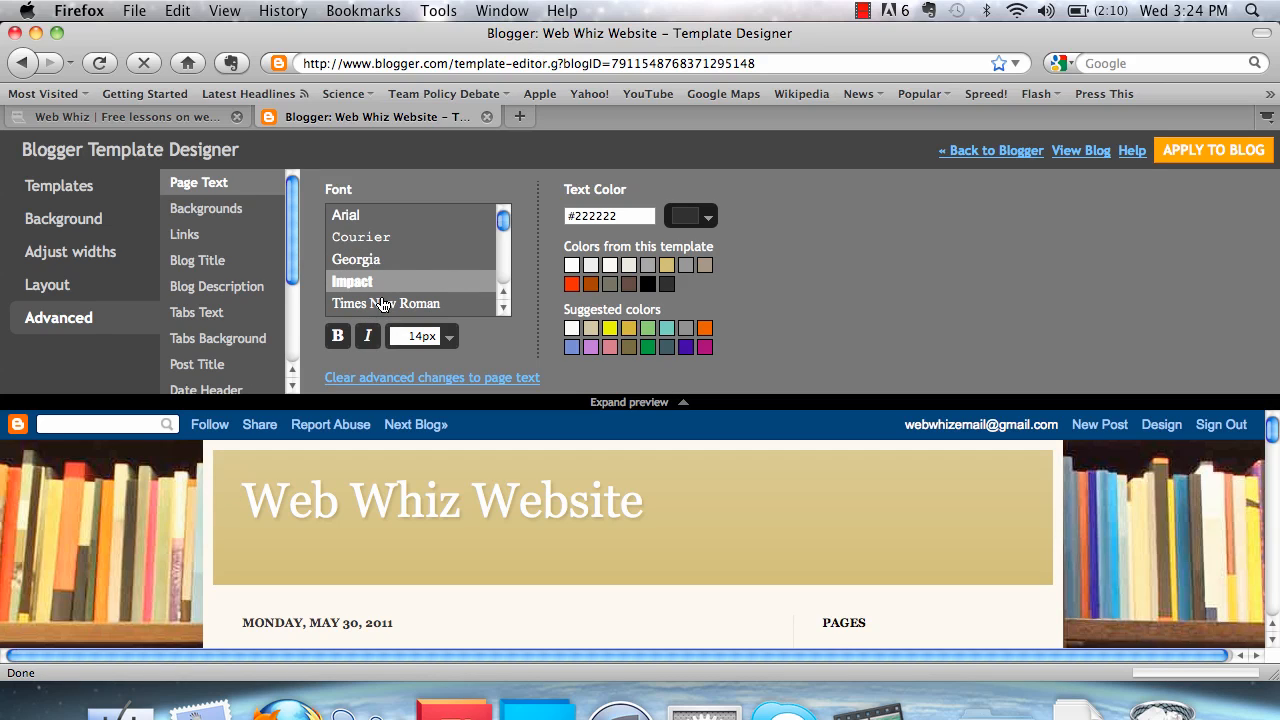
{"action": "left_click", "coordinate": [381, 304]}
{"action": "scroll", "coordinate": [303, 483], "scroll_direction": "down", "scroll_amount": 5}
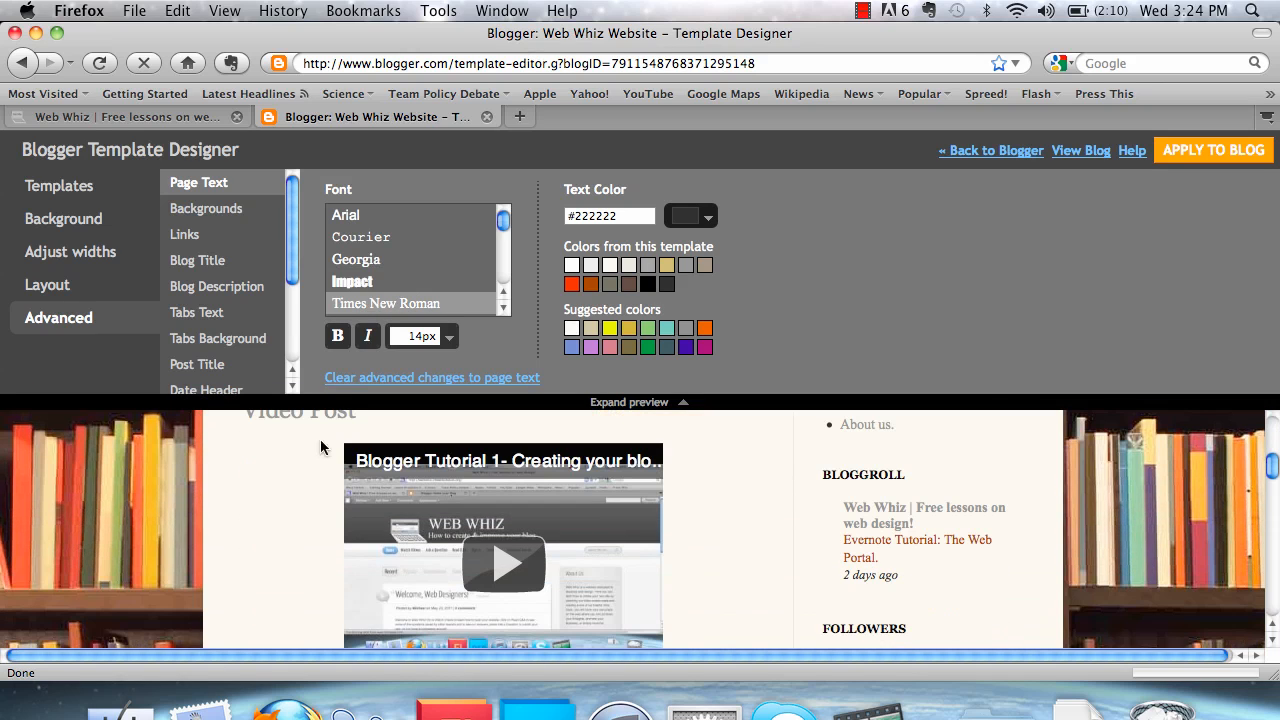
{"action": "left_click", "coordinate": [348, 284]}
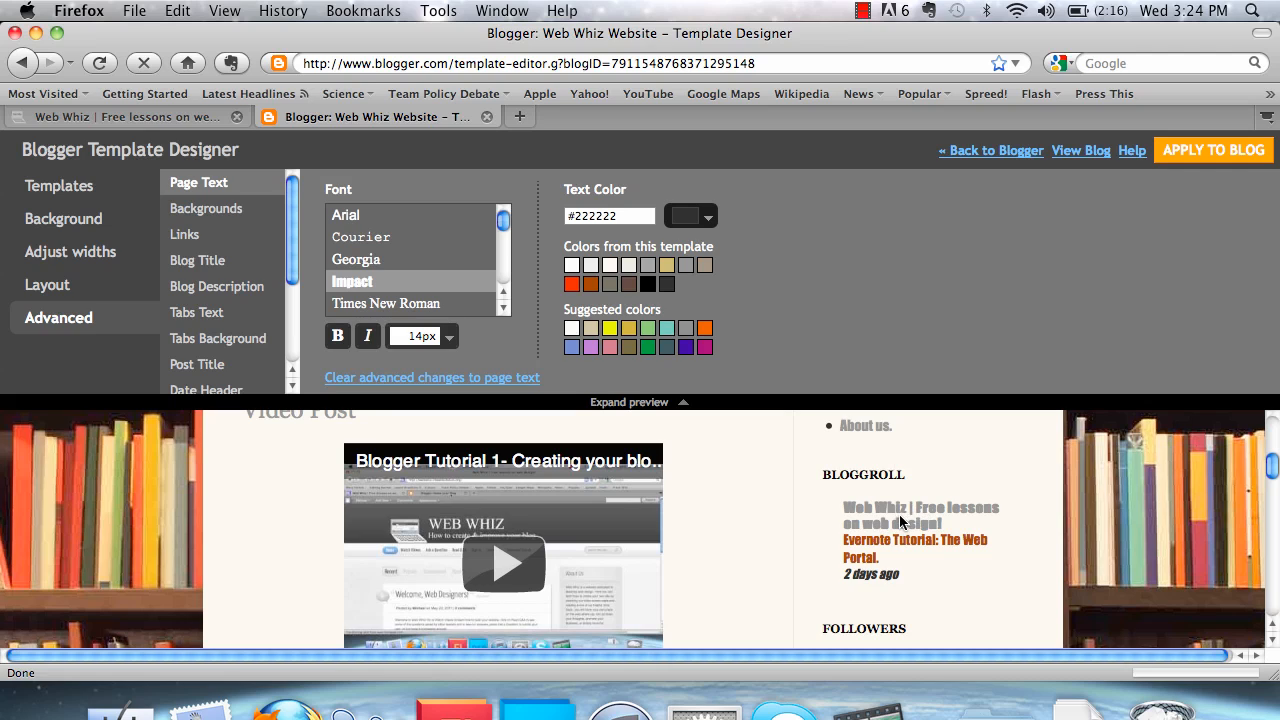
Try the template colors red #ff1800, off-white #fff9ee and gold #ccb666 for the page text
{"action": "left_click", "coordinate": [572, 285]}
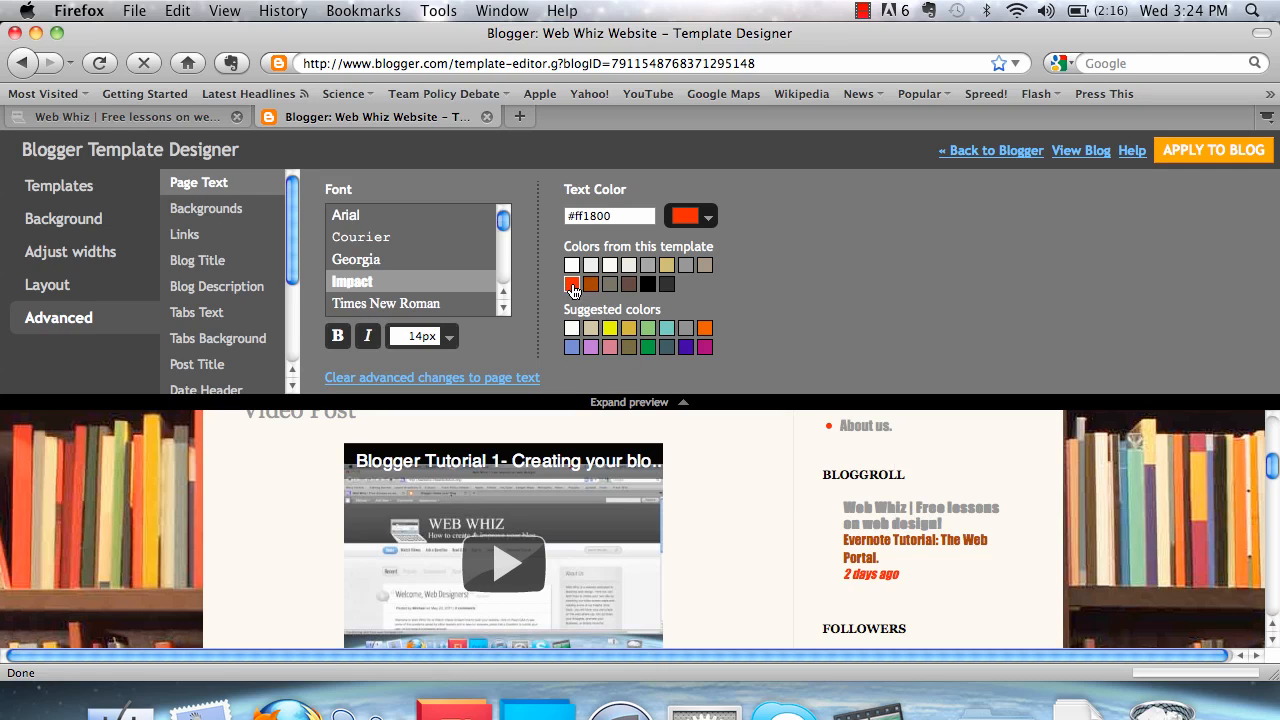
{"action": "left_click", "coordinate": [612, 267]}
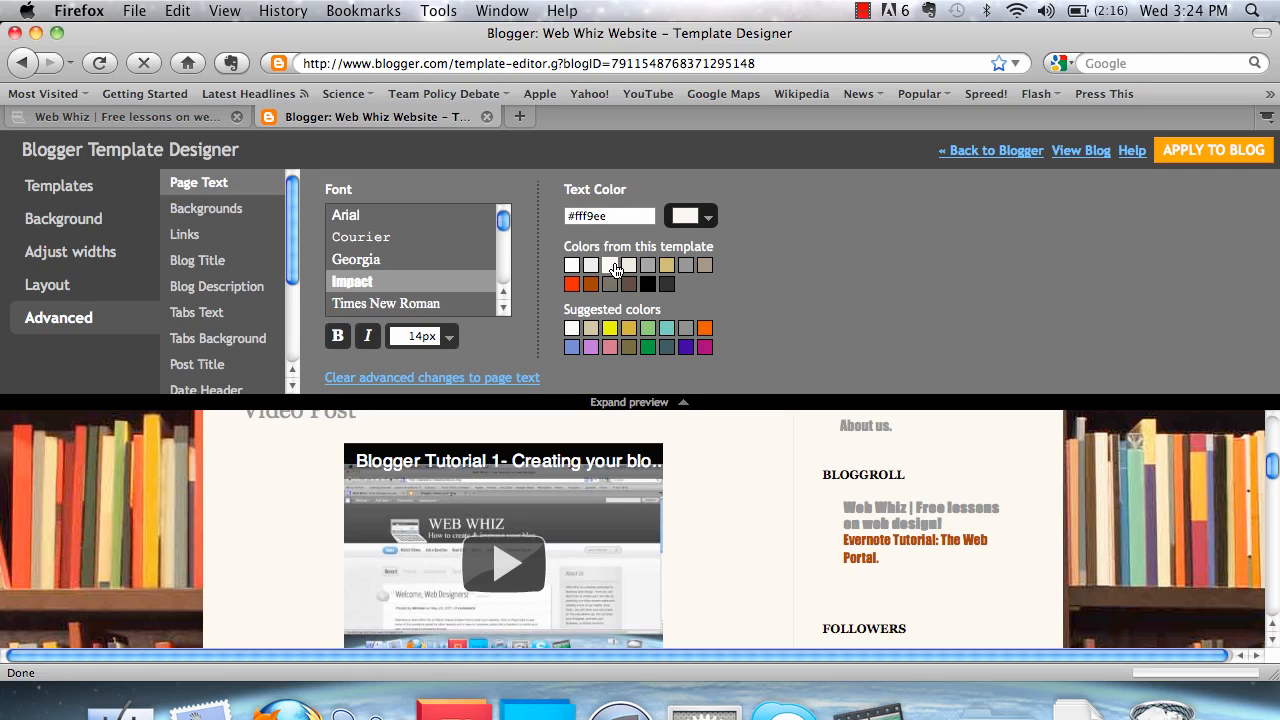
{"action": "left_click", "coordinate": [667, 266]}
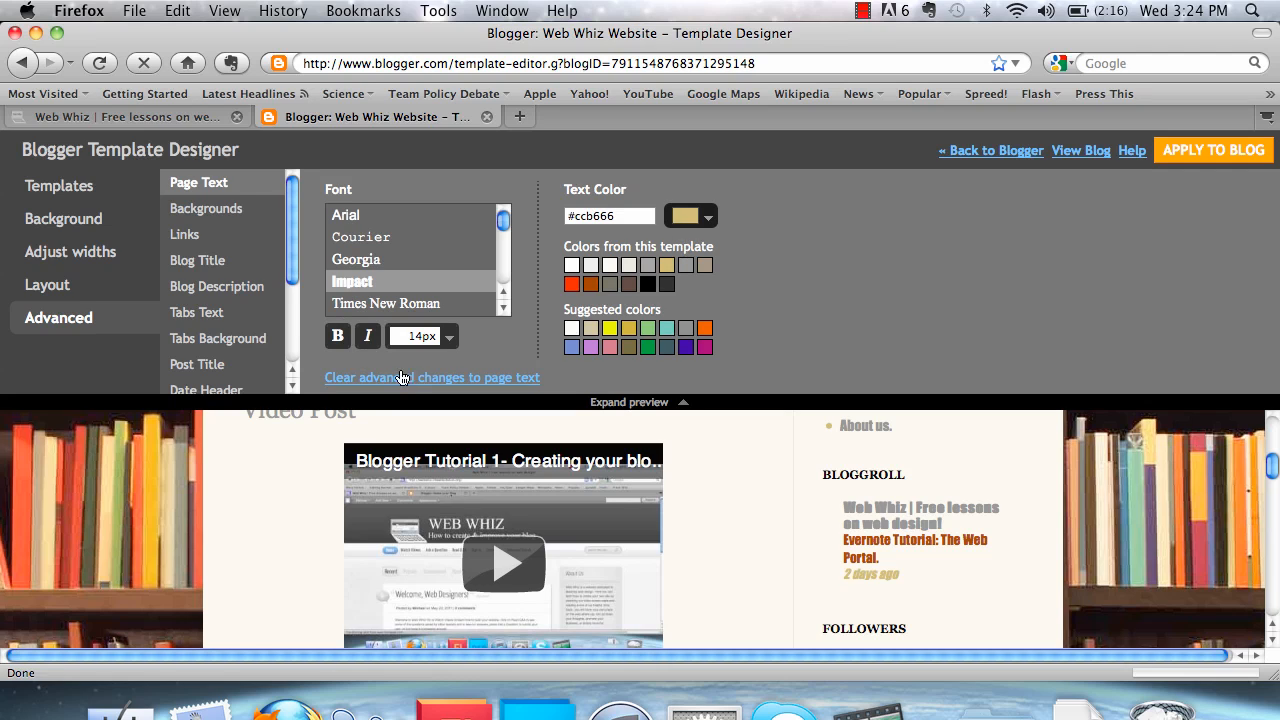
Make the page text bold, try a 30 px font size and return the size to 14 px
{"action": "left_click", "coordinate": [336, 337]}
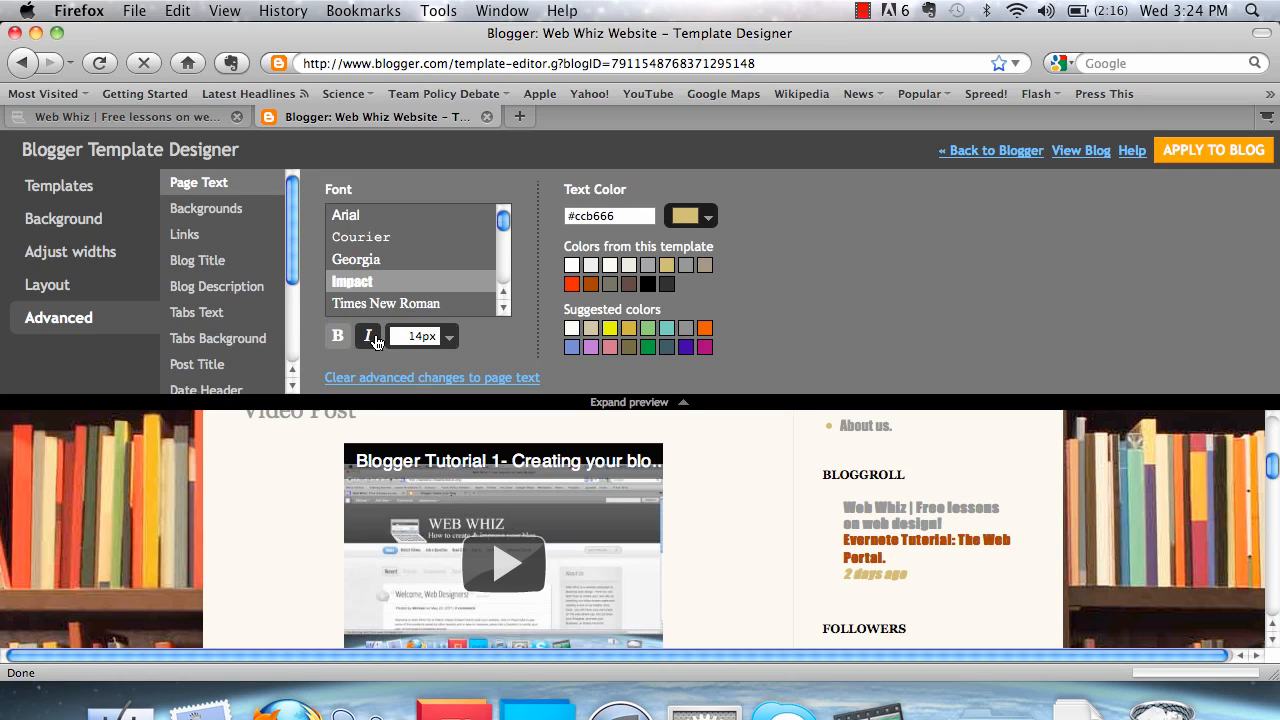
{"action": "left_click", "coordinate": [449, 338]}
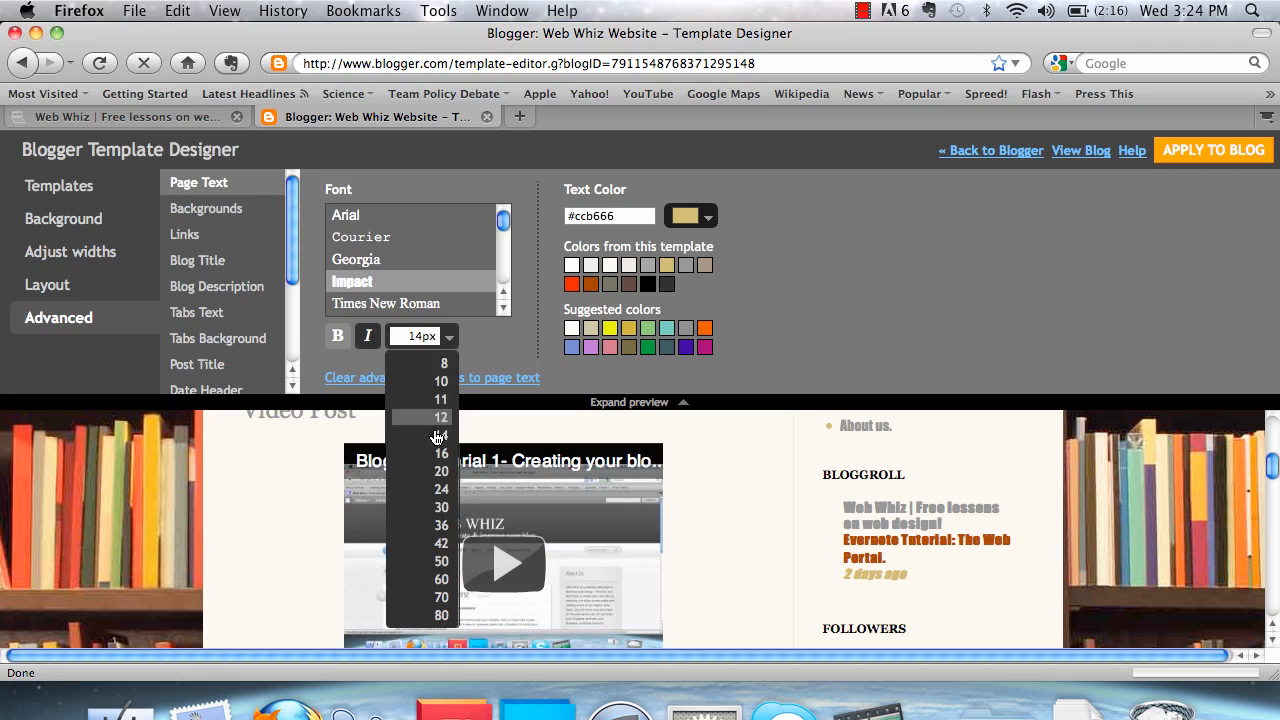
{"action": "left_click", "coordinate": [443, 505]}
{"action": "scroll", "coordinate": [664, 529], "scroll_direction": "up", "scroll_amount": 3}
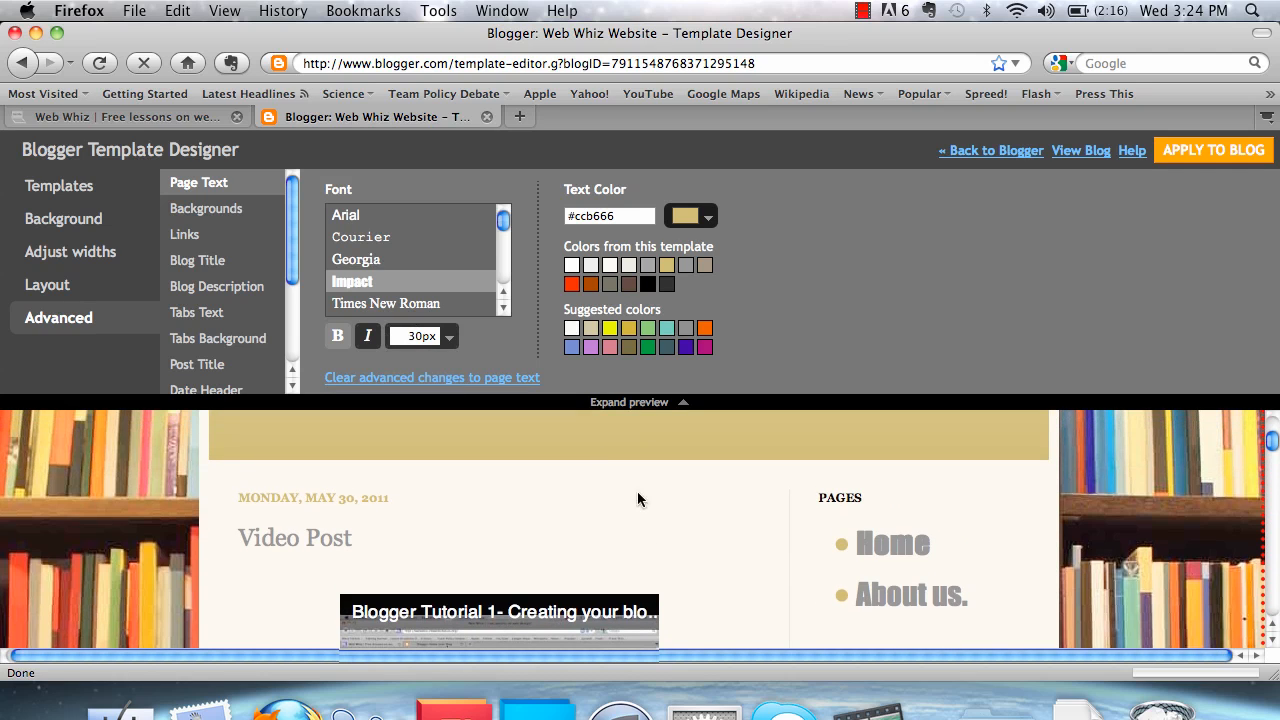
{"action": "left_click", "coordinate": [449, 338]}
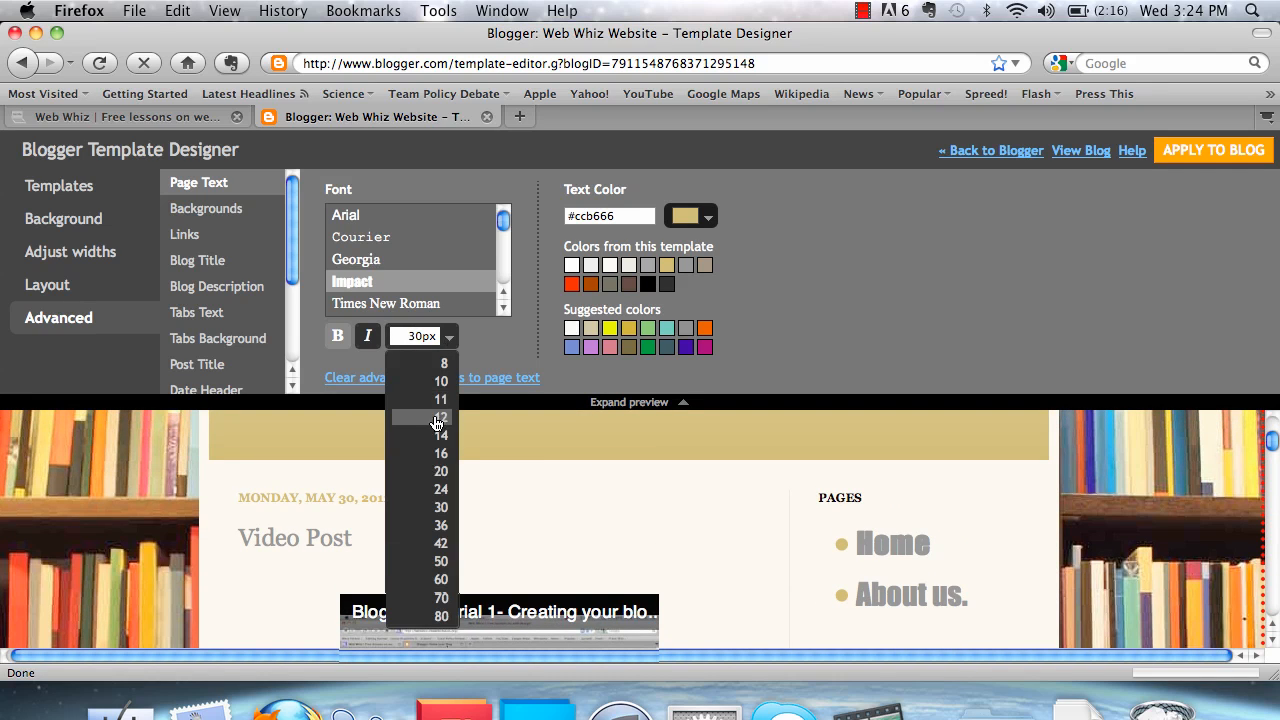
{"action": "left_click", "coordinate": [436, 446]}
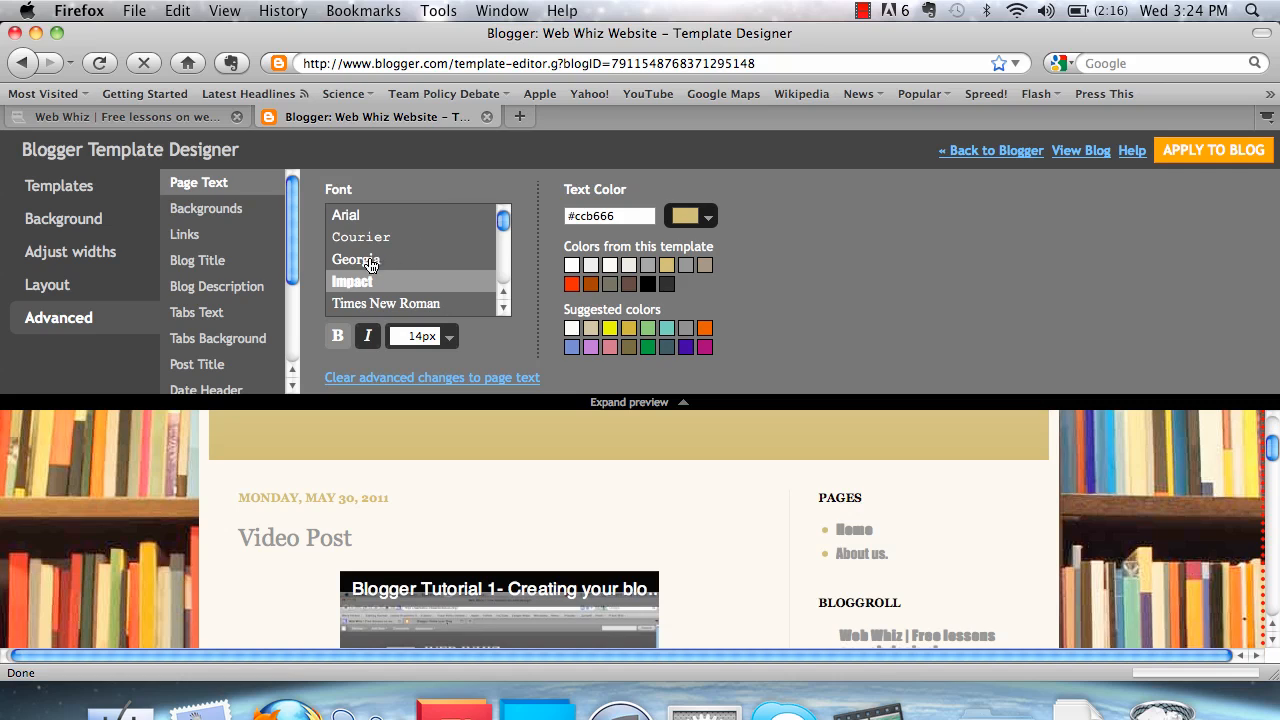
Set the page text font to Times New Roman and its color to dark gray #222222
{"action": "left_click", "coordinate": [380, 305]}
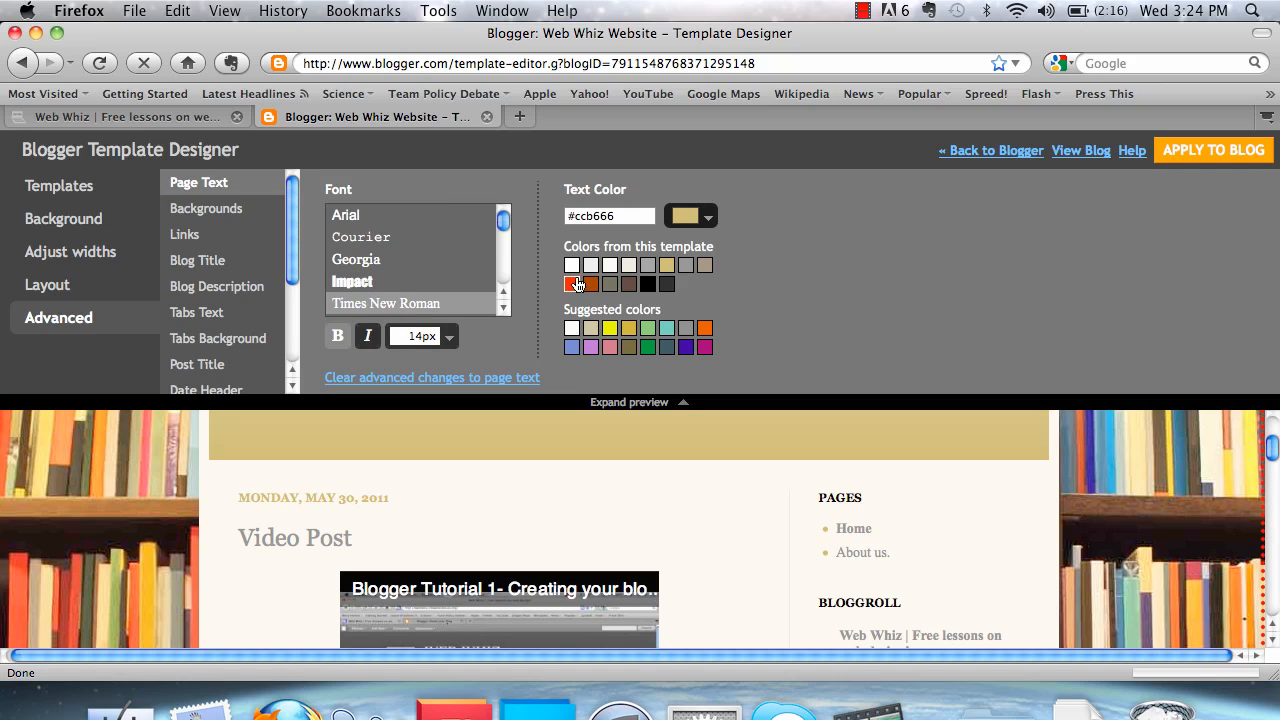
{"action": "left_click", "coordinate": [666, 284]}
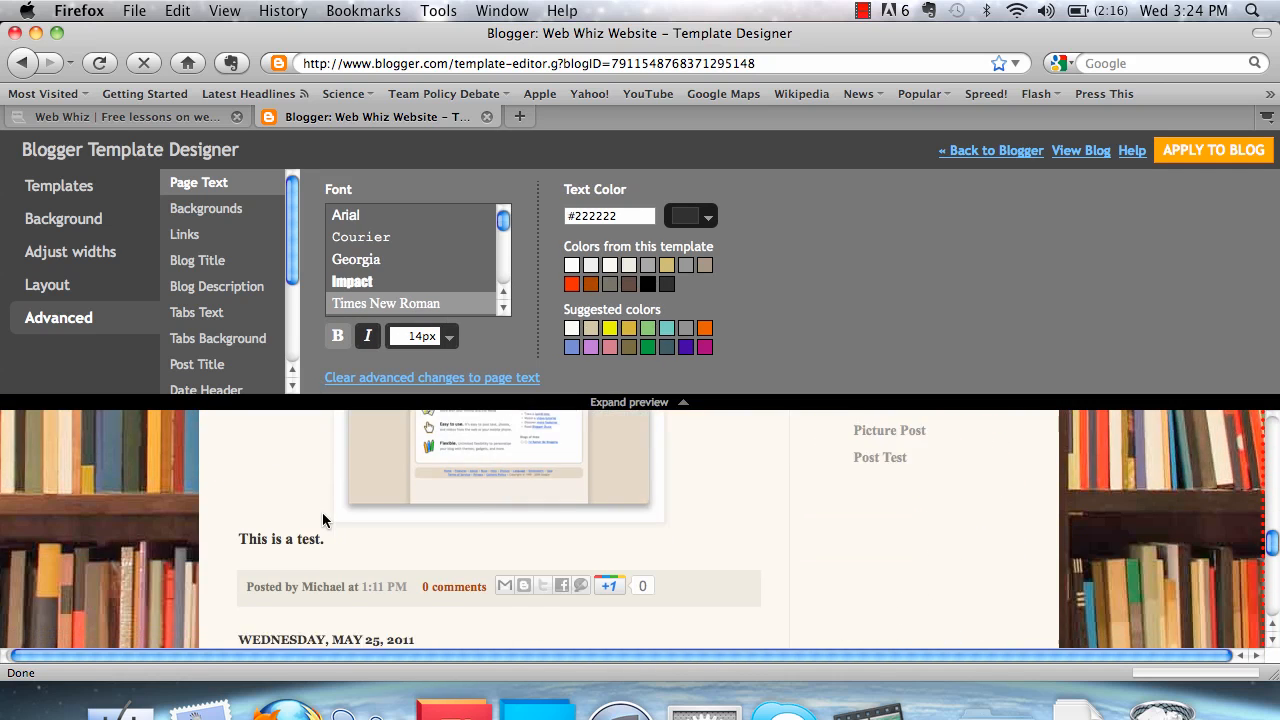